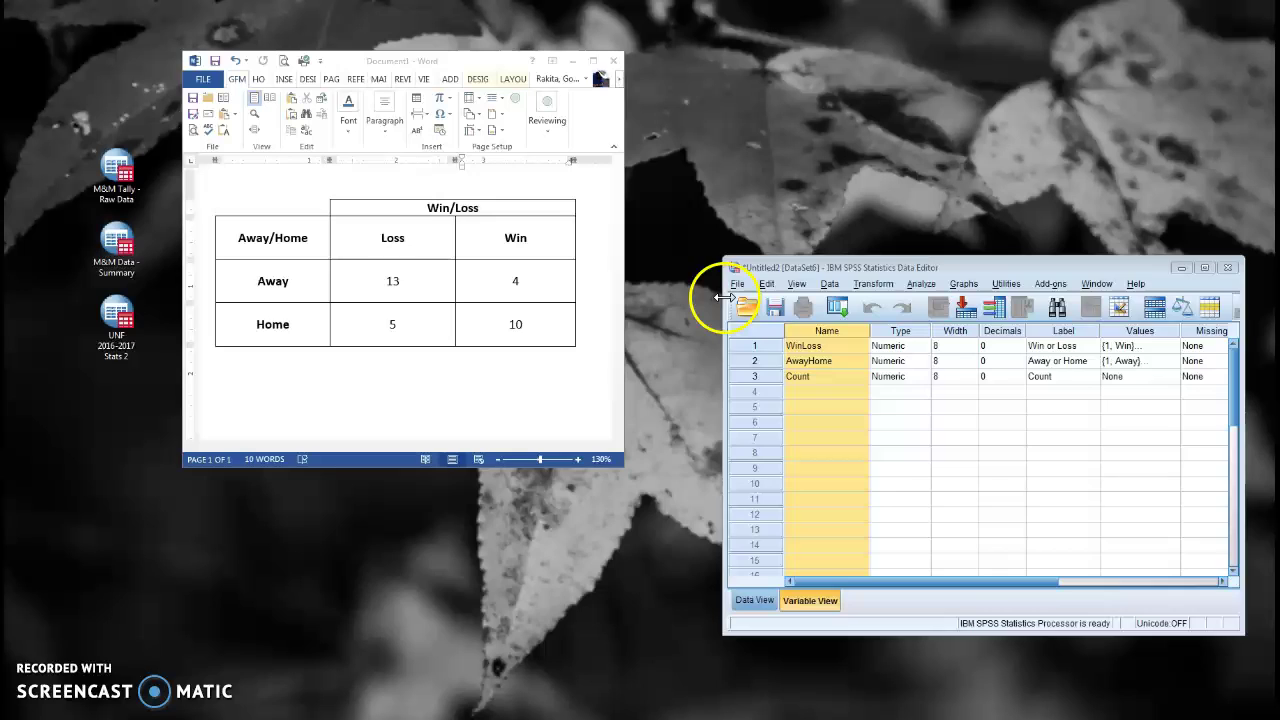
- Enlarge the Data Editor window wider and taller, then go to Variable View
drag(724, 288, 333, 281)
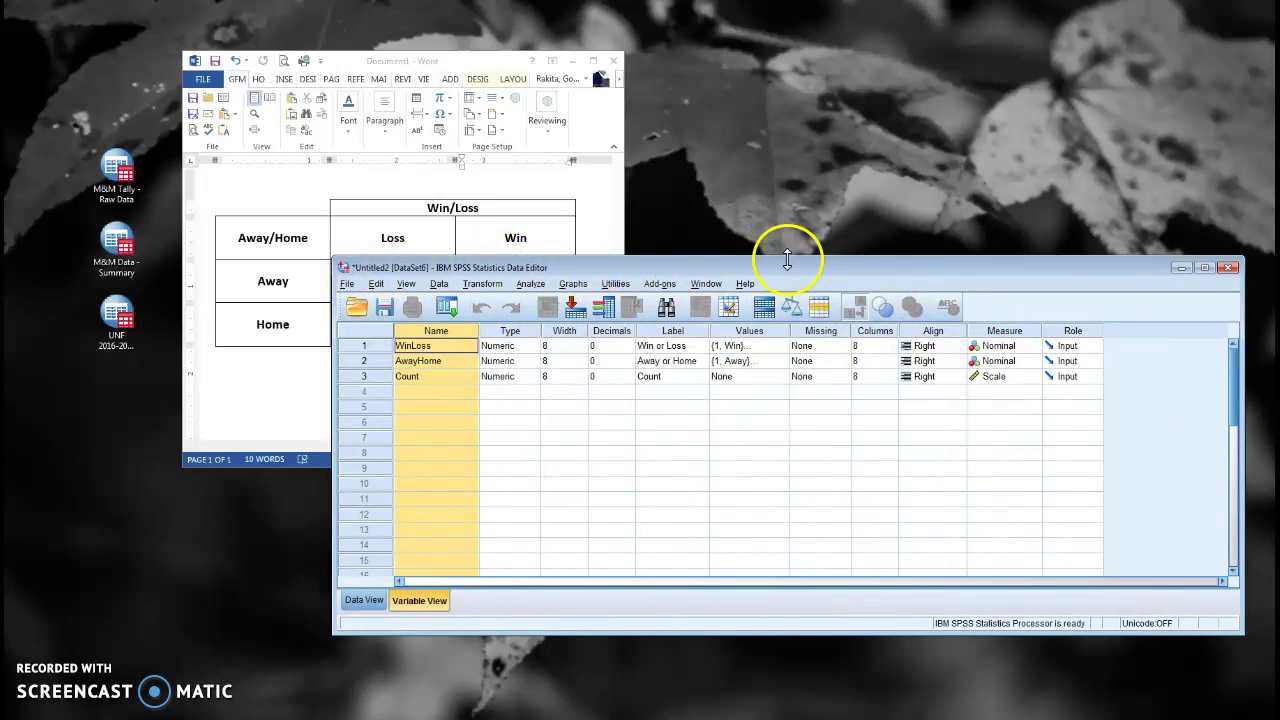
drag(787, 260, 791, 151)
click(418, 603)
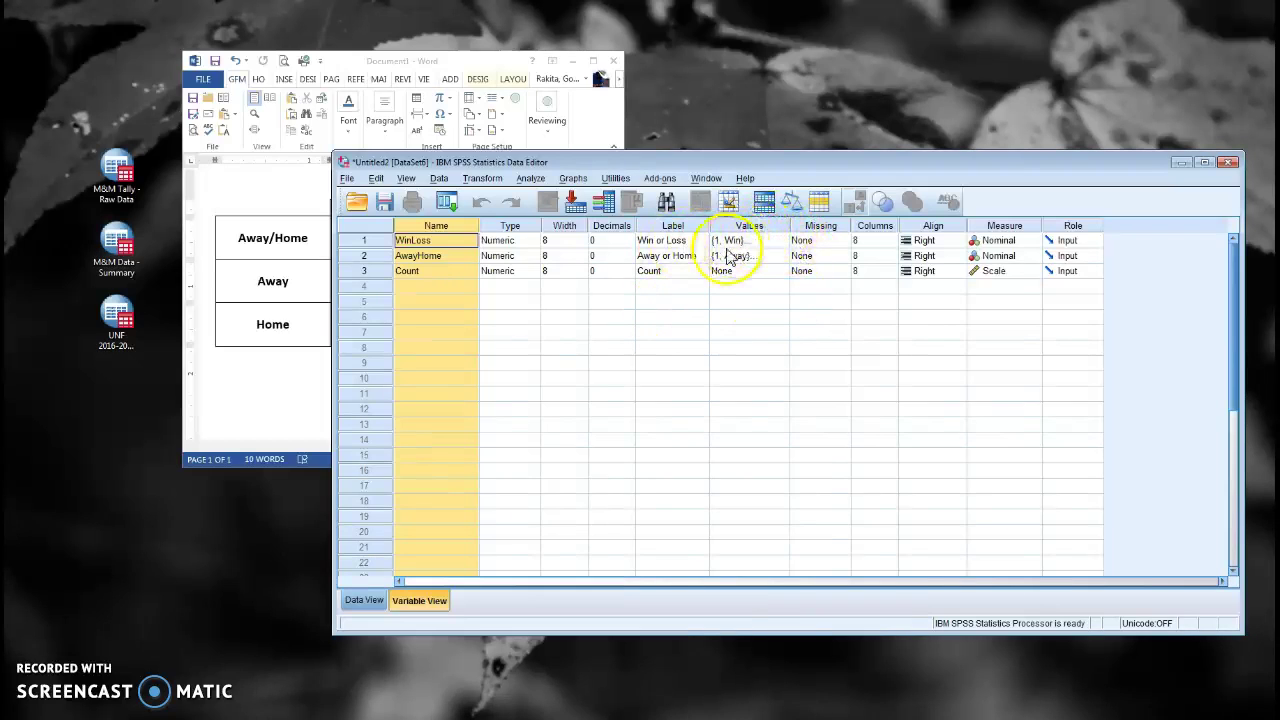
- Check the value labels for WinLoss (1 = Win, 2 = Loss) and AwayHome (1 = Away, 2 = Home)
click(748, 240)
click(780, 240)
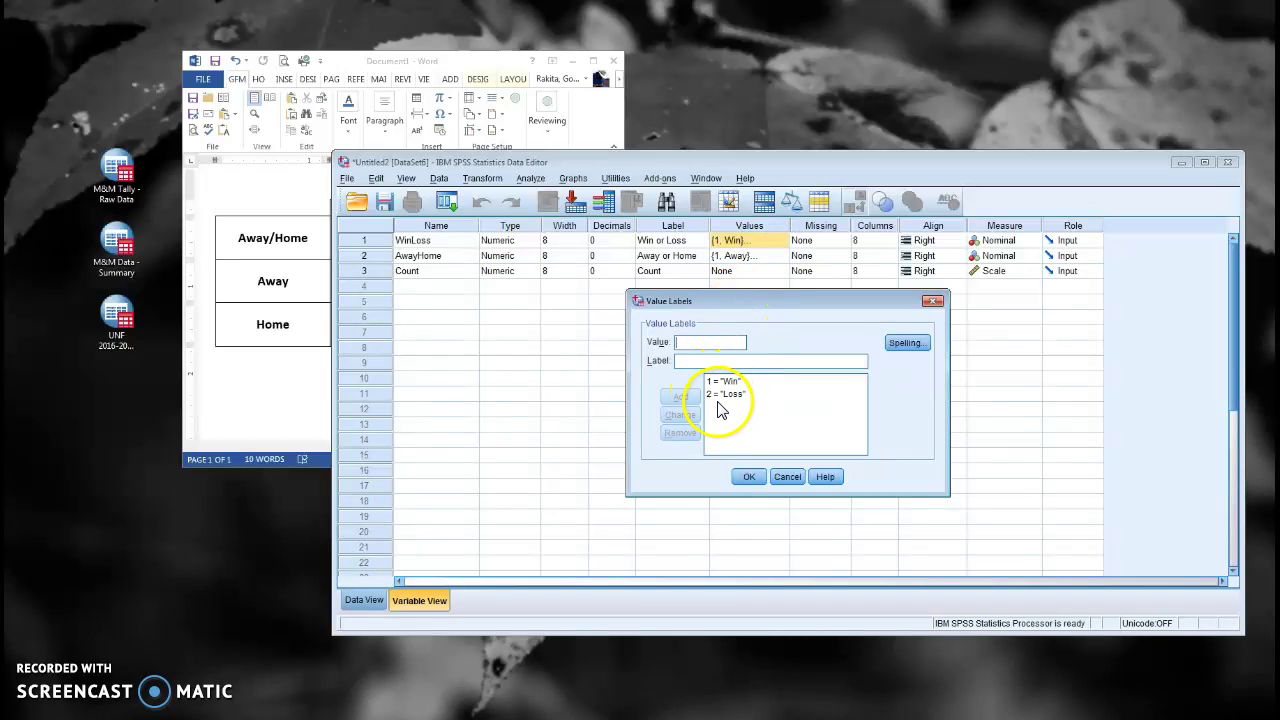
click(787, 476)
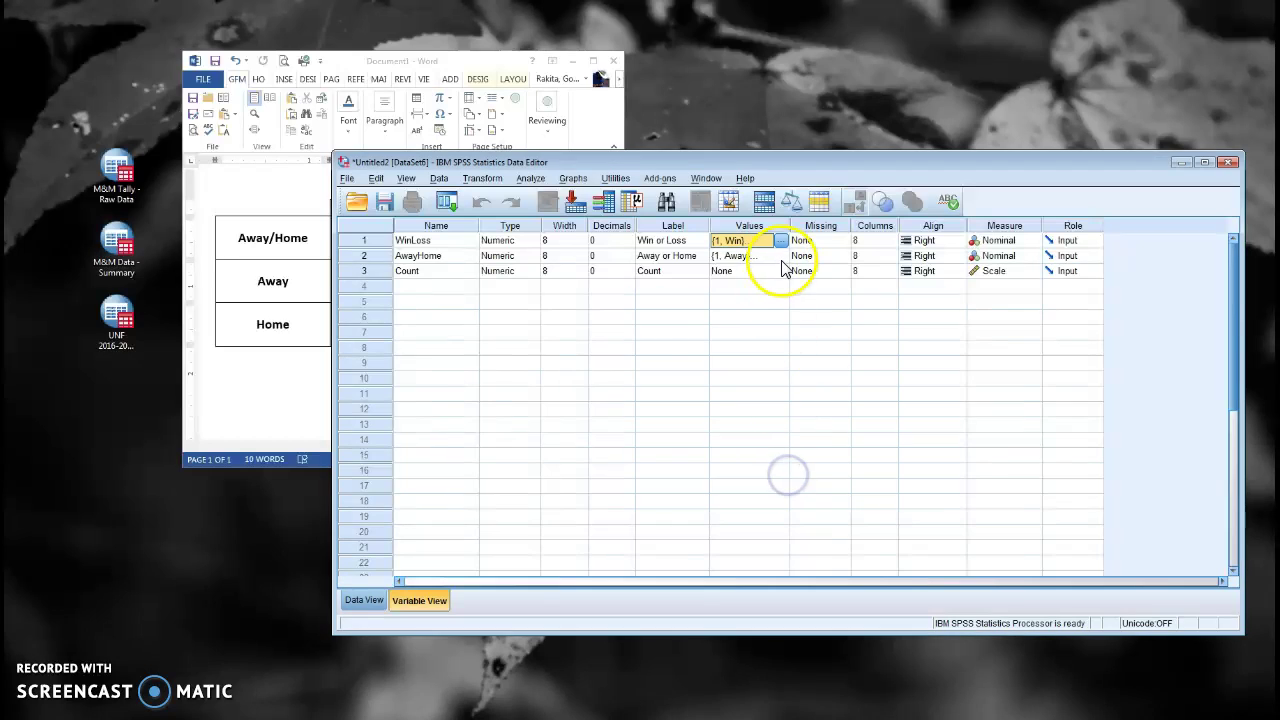
click(780, 257)
click(780, 256)
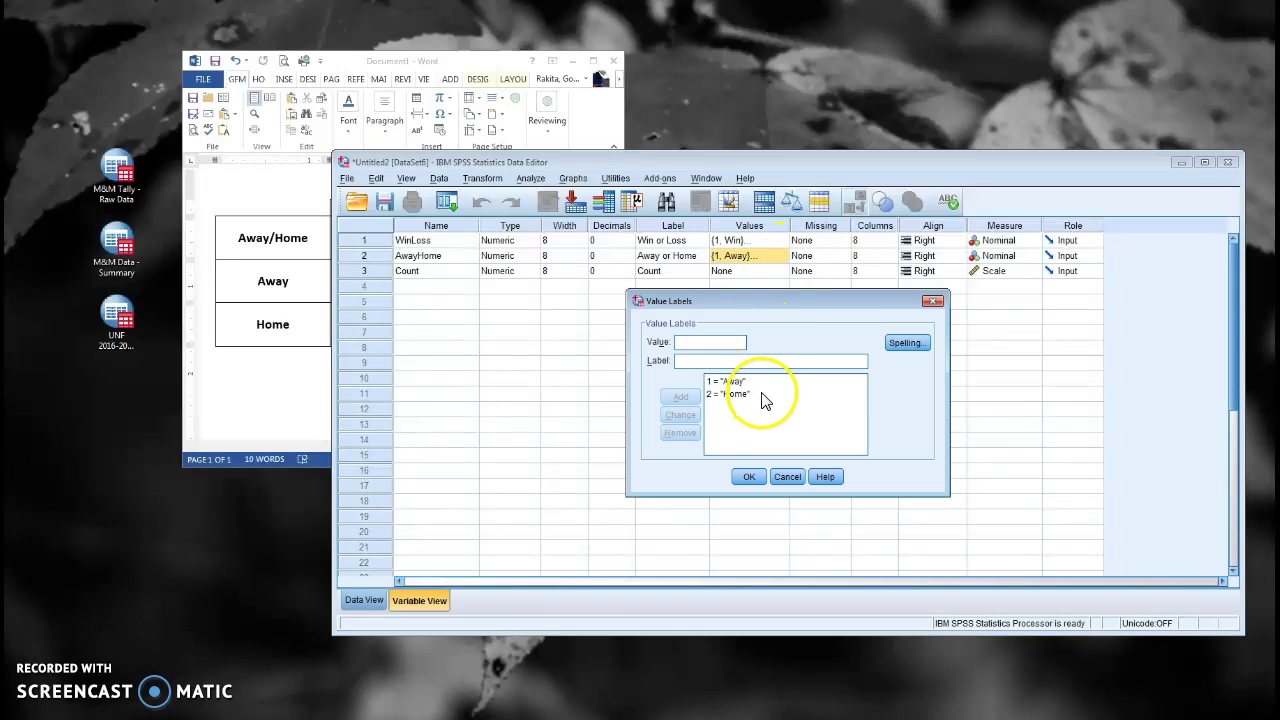
click(752, 479)
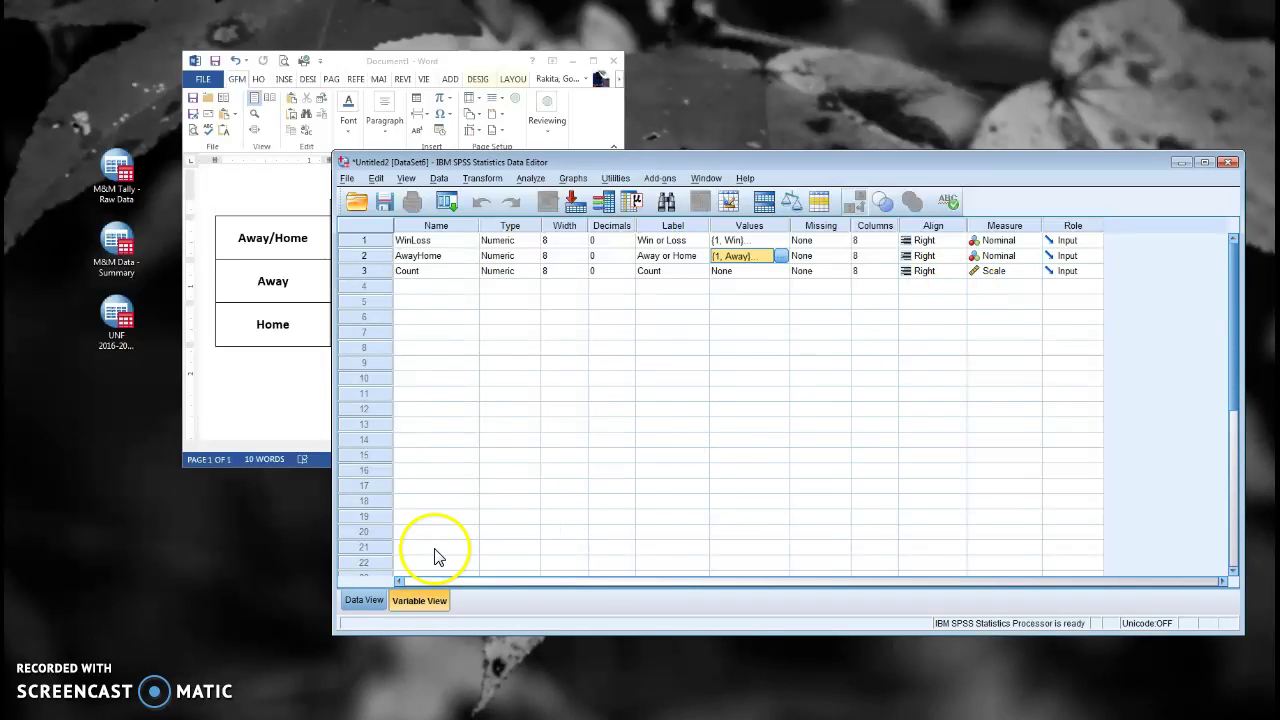
- Switch to Data View, narrow the editor beside the Word table, and select WinLoss row 1
click(363, 602)
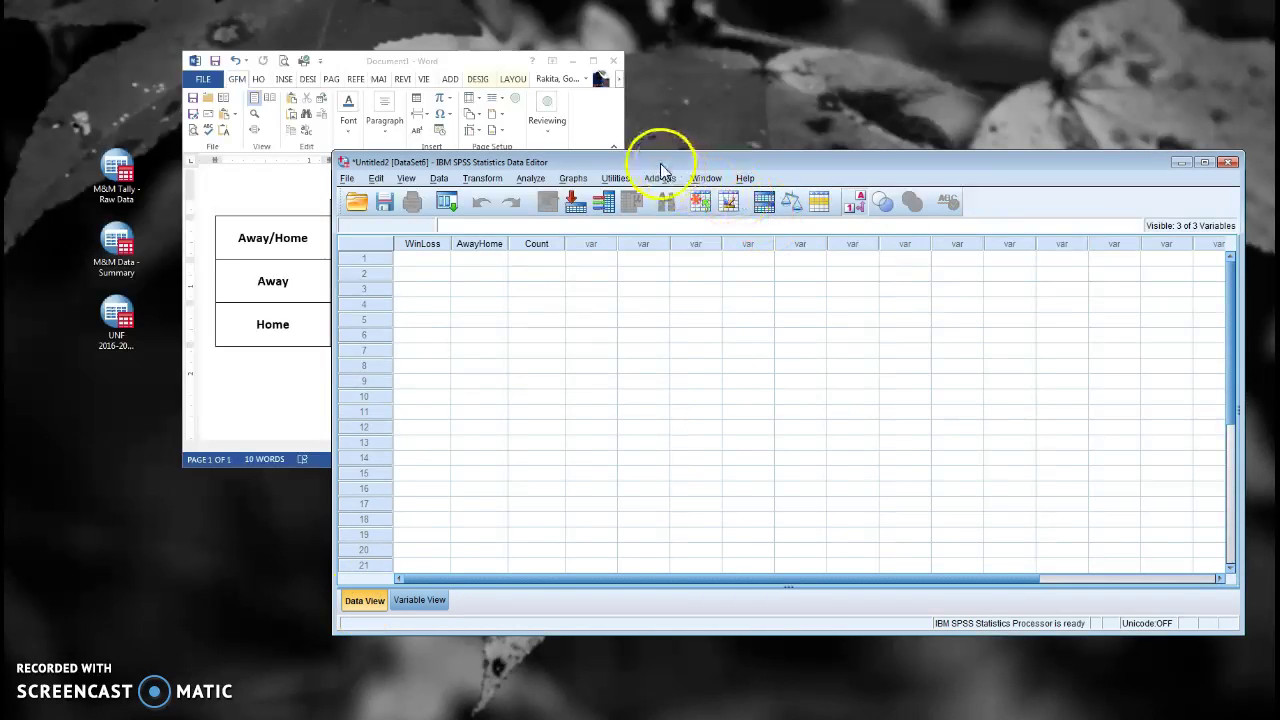
drag(333, 153, 693, 120)
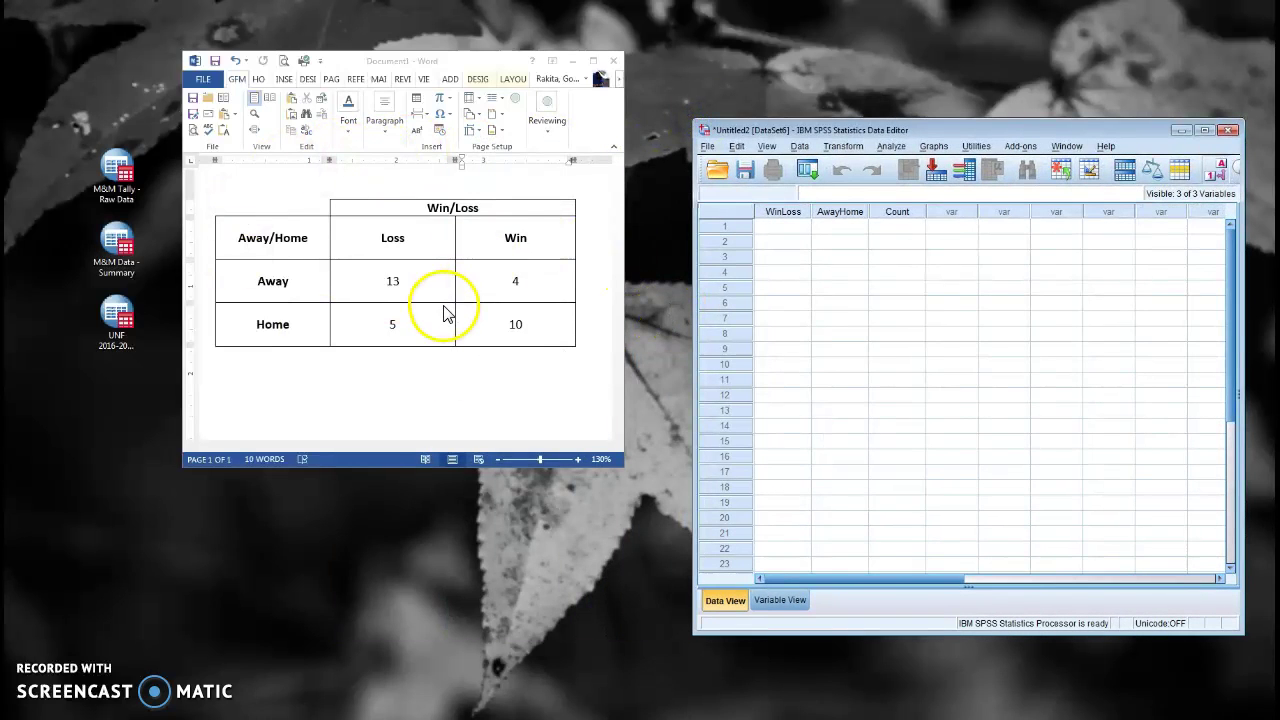
text(10)
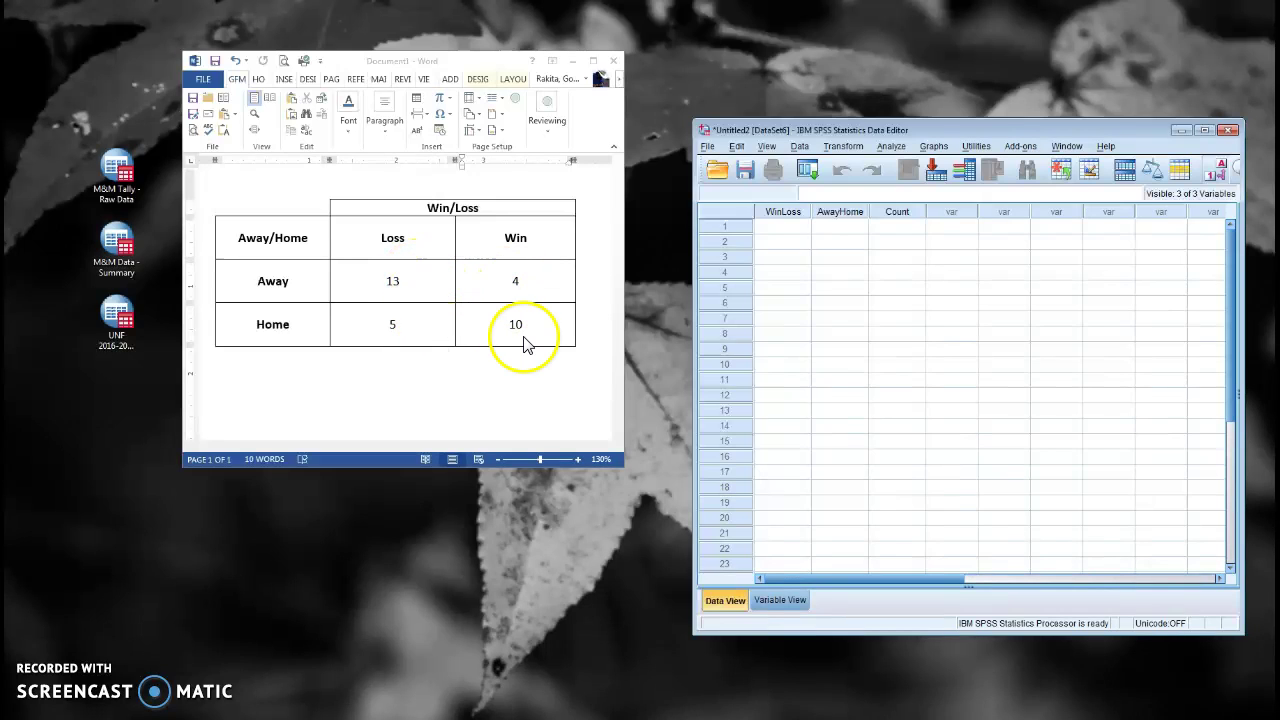
click(785, 229)
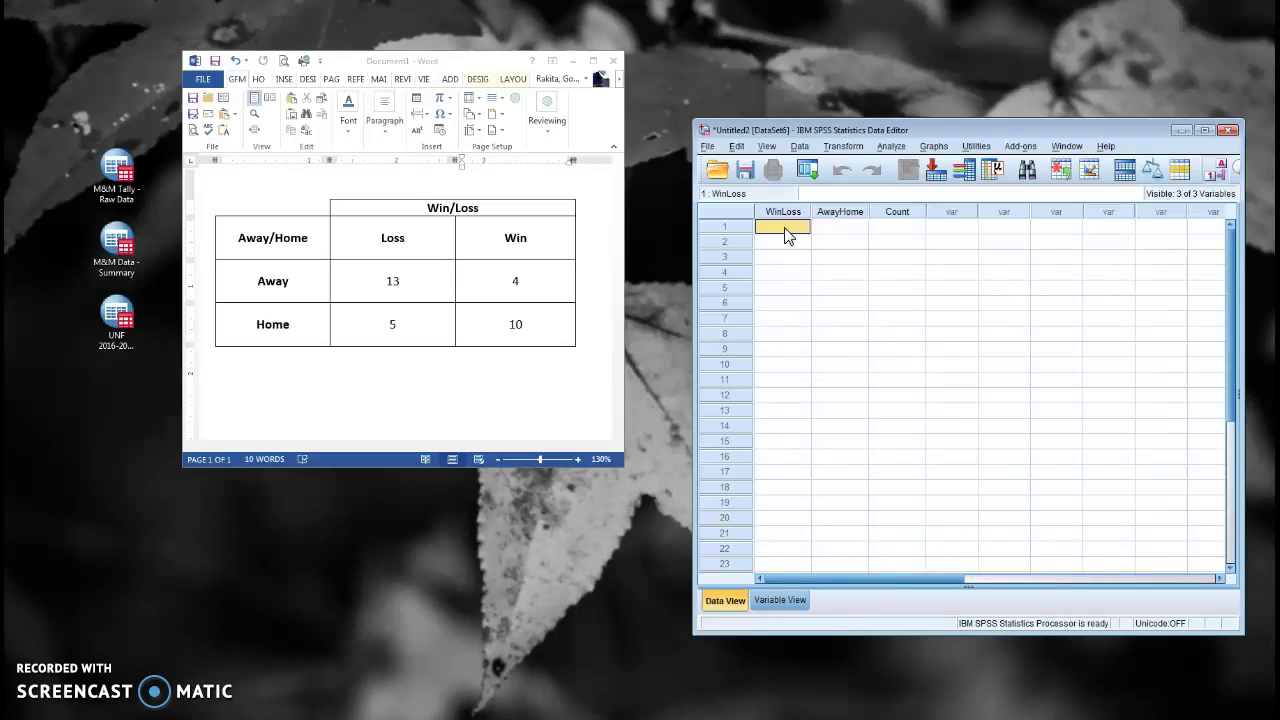
- Enter WinLoss values 1, 1, 2, 2 (Win, Win, Loss, Loss) in rows 1–4
double_click(785, 235)
text(1)
key(Return)
text(1)
key(Return)
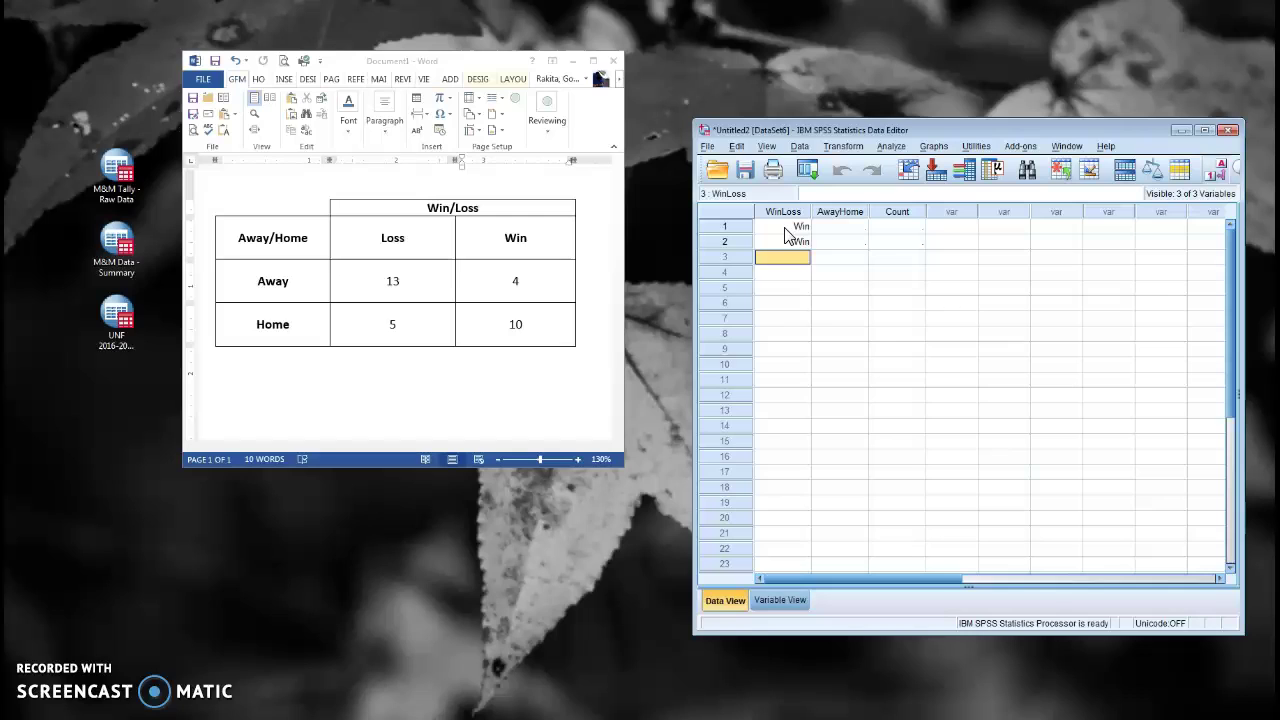
text(2)
key(Return)
text(2)
key(Return)
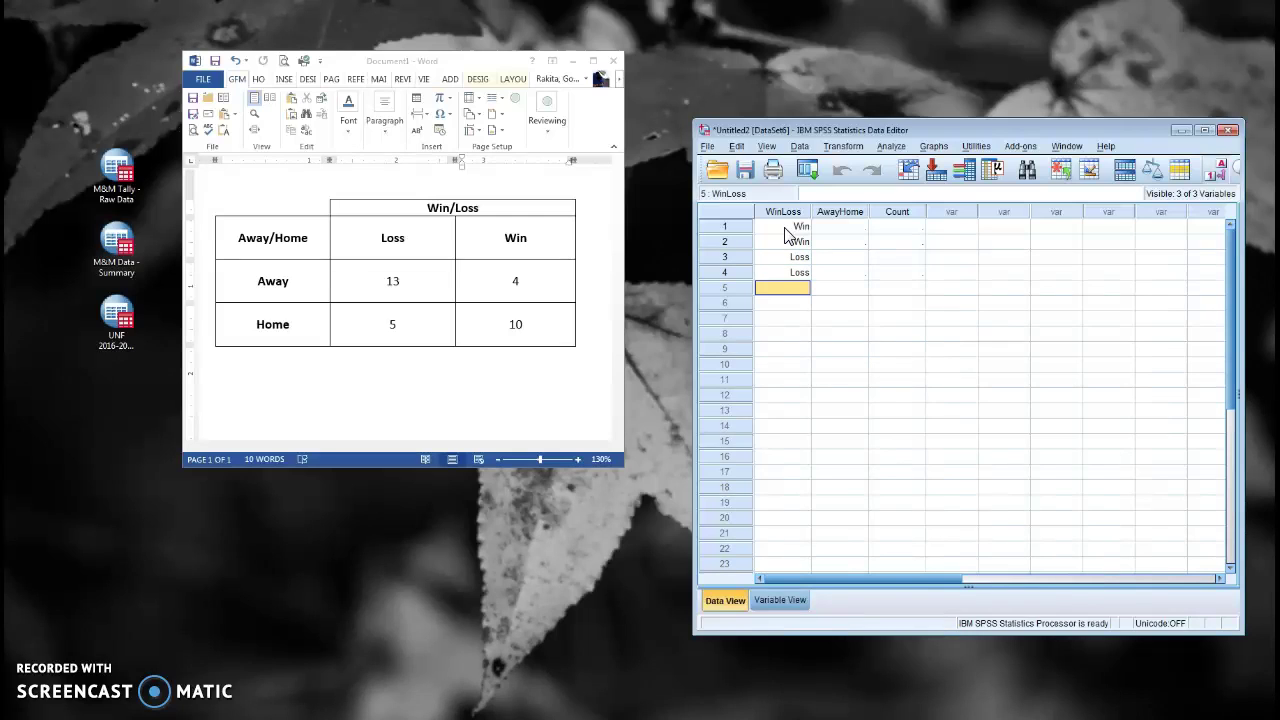
- Enter AwayHome values 1, 2, 1, 2 (Away, Home, Away, Home) in rows 1–4
key(Up)
key(Right)
key(Up)
key(Up)
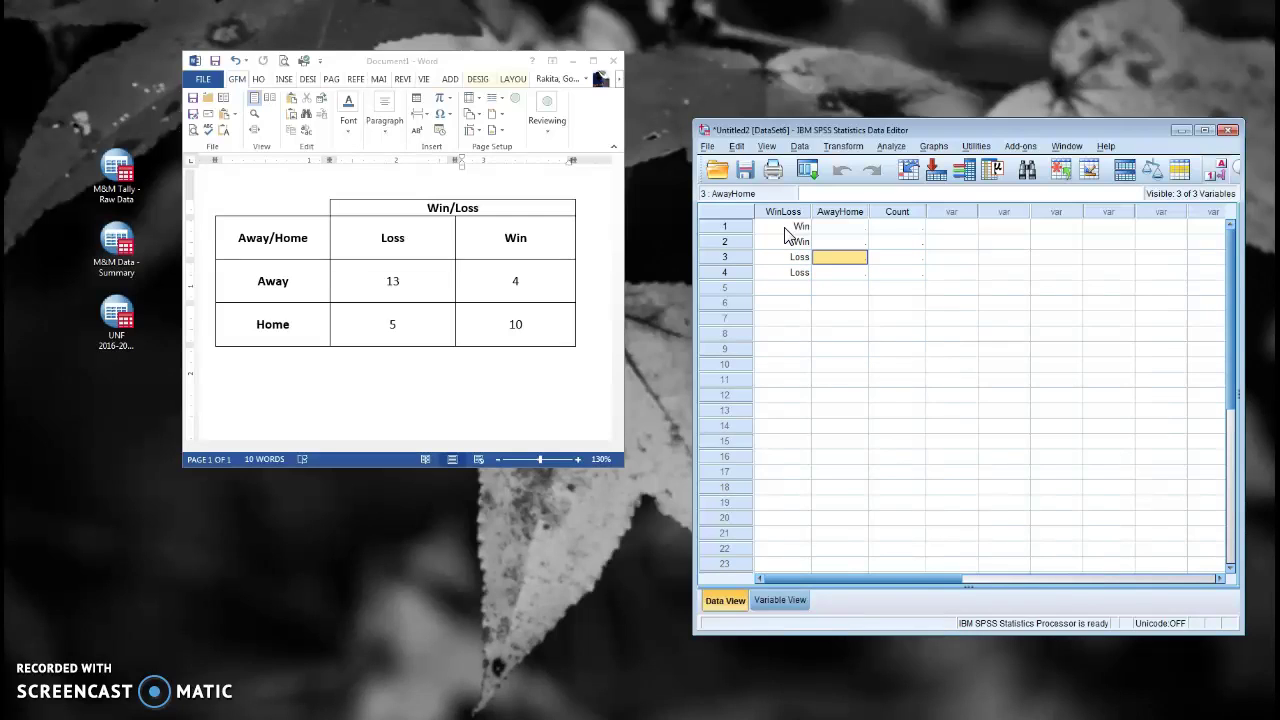
key(Up)
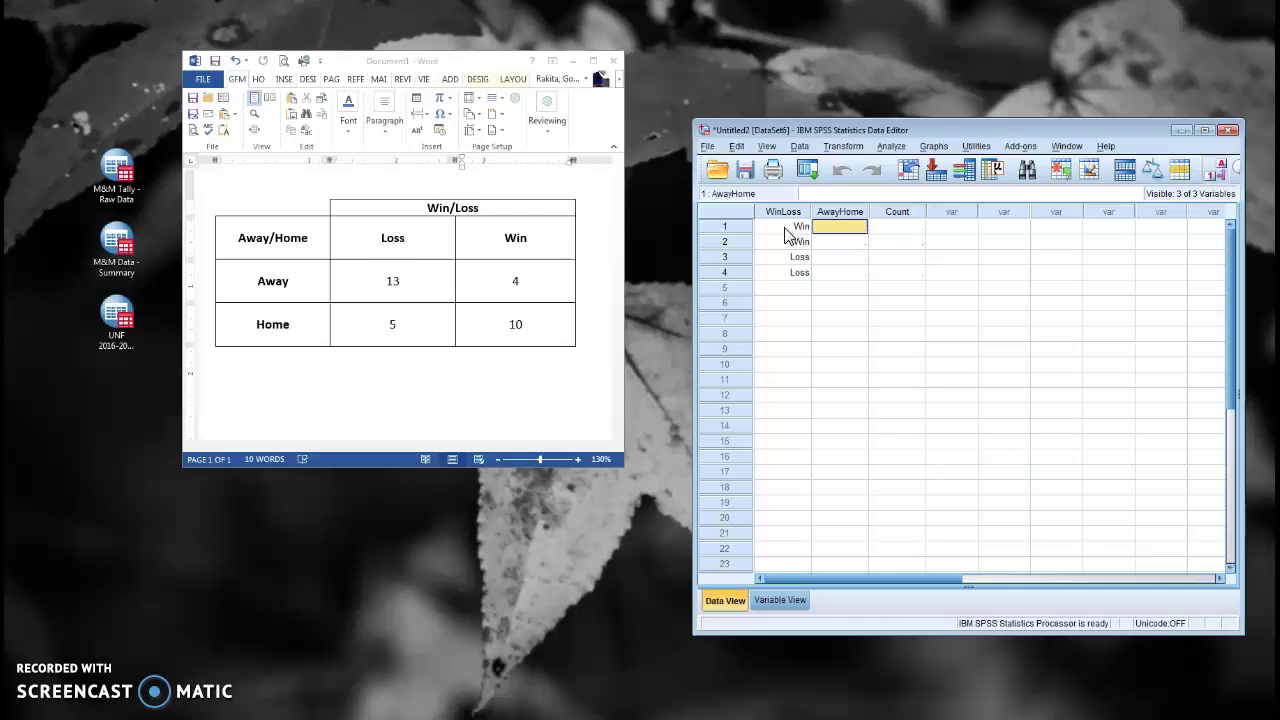
text(1)
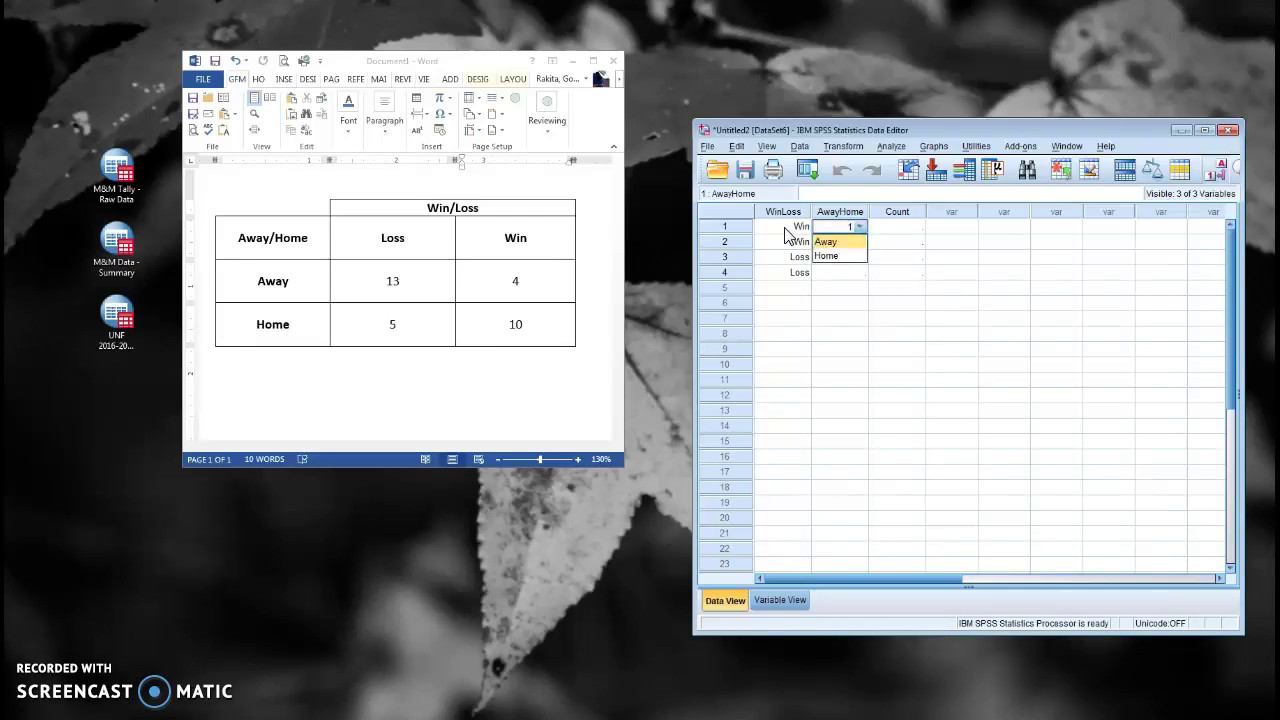
key(Return)
text(2)
key(Return)
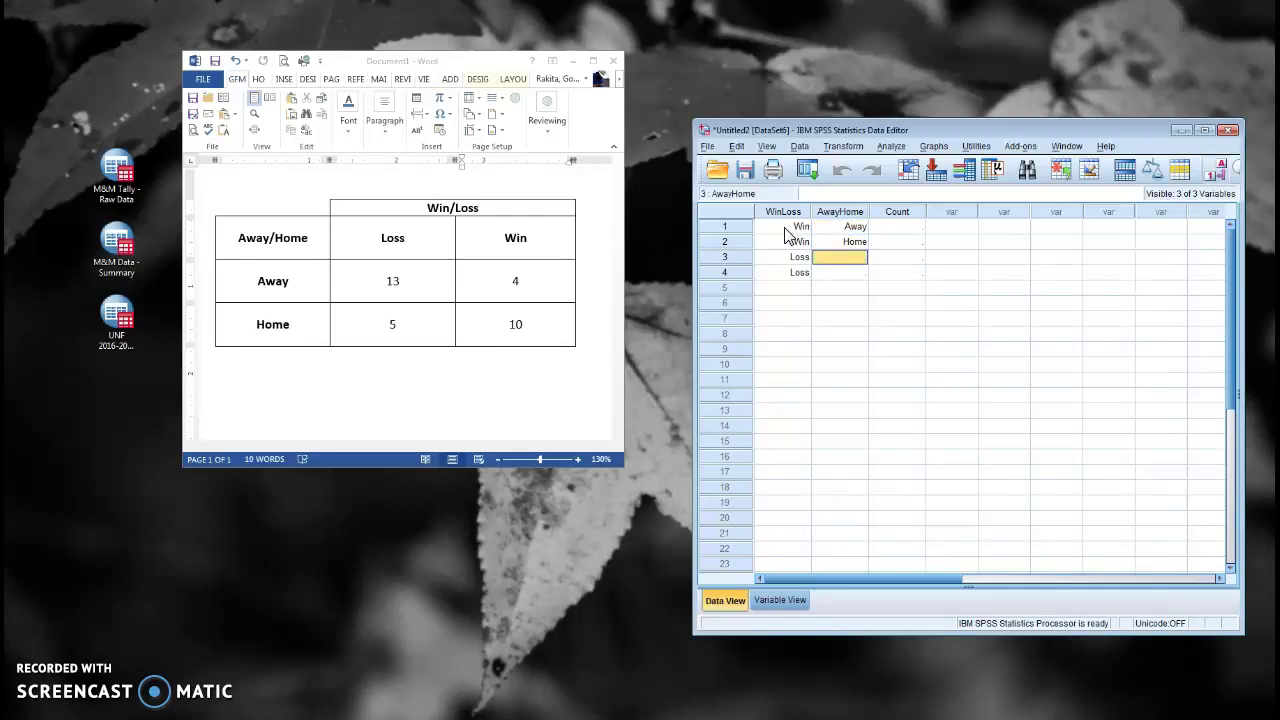
text(1)
key(Return)
text(2)
key(Return)
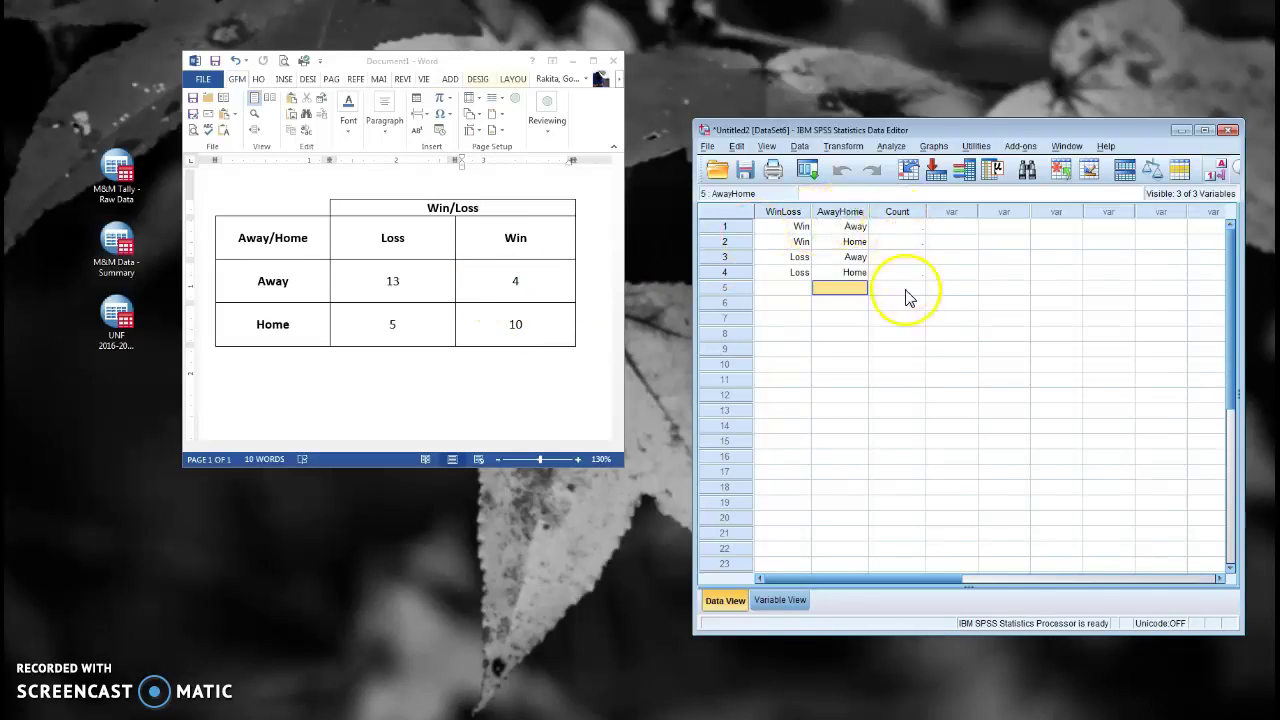
- Enter Count values 4, 10, 13 and 5 in rows 1–4
click(897, 228)
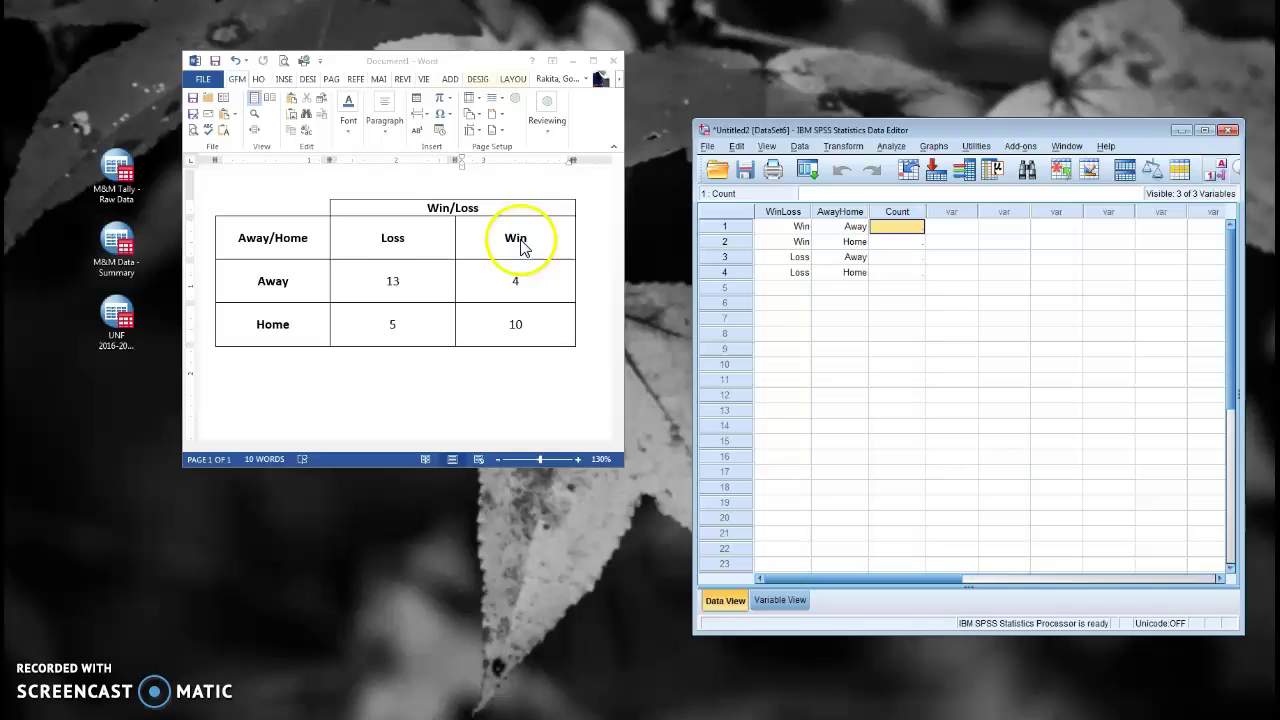
click(893, 230)
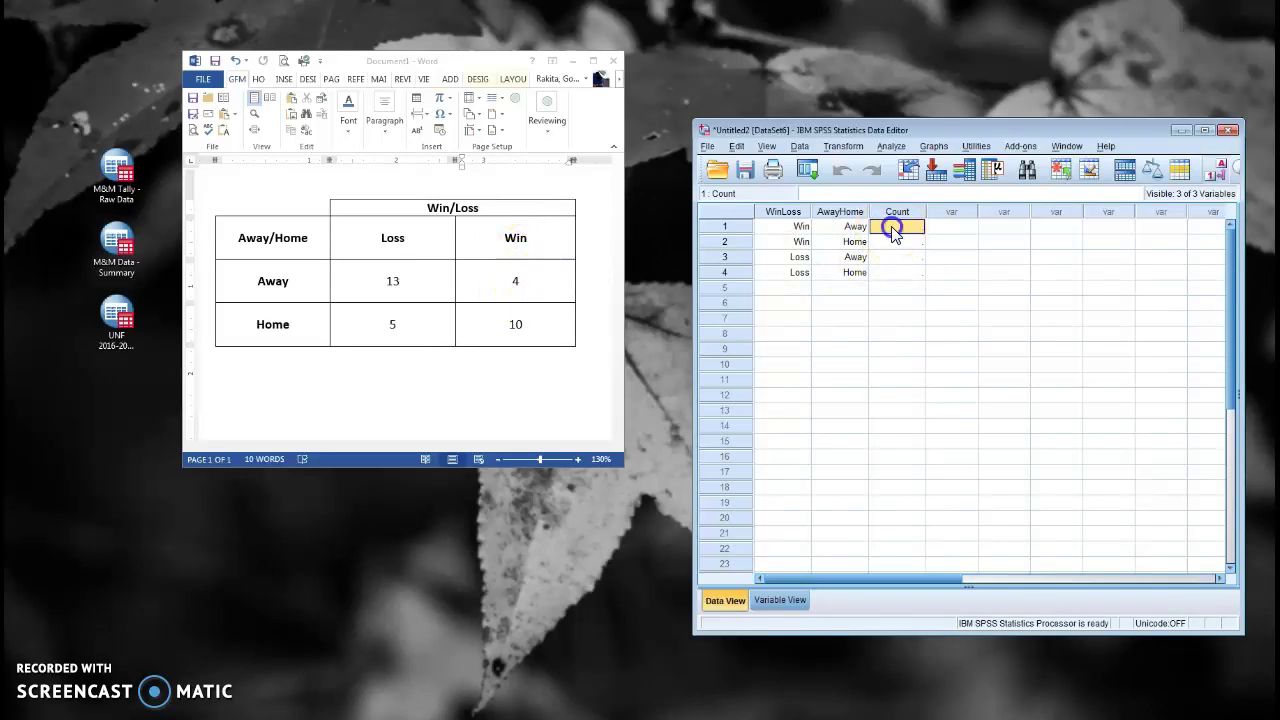
text(4)
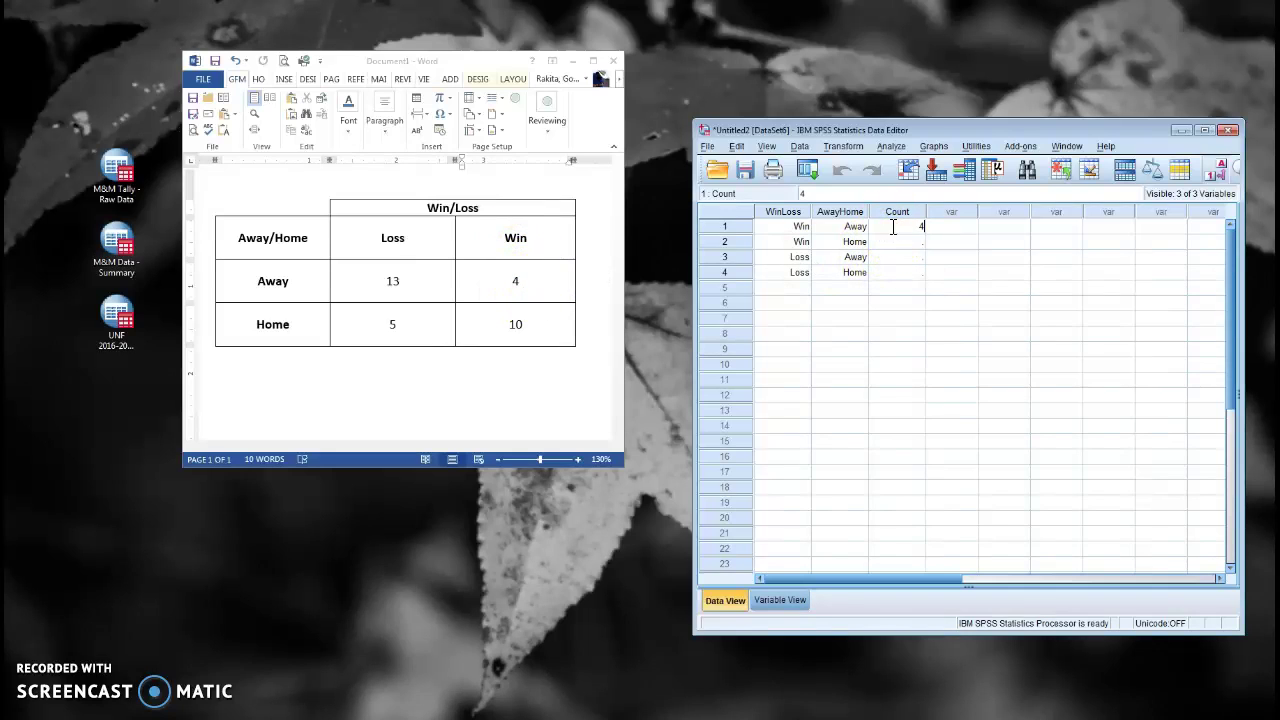
key(Return)
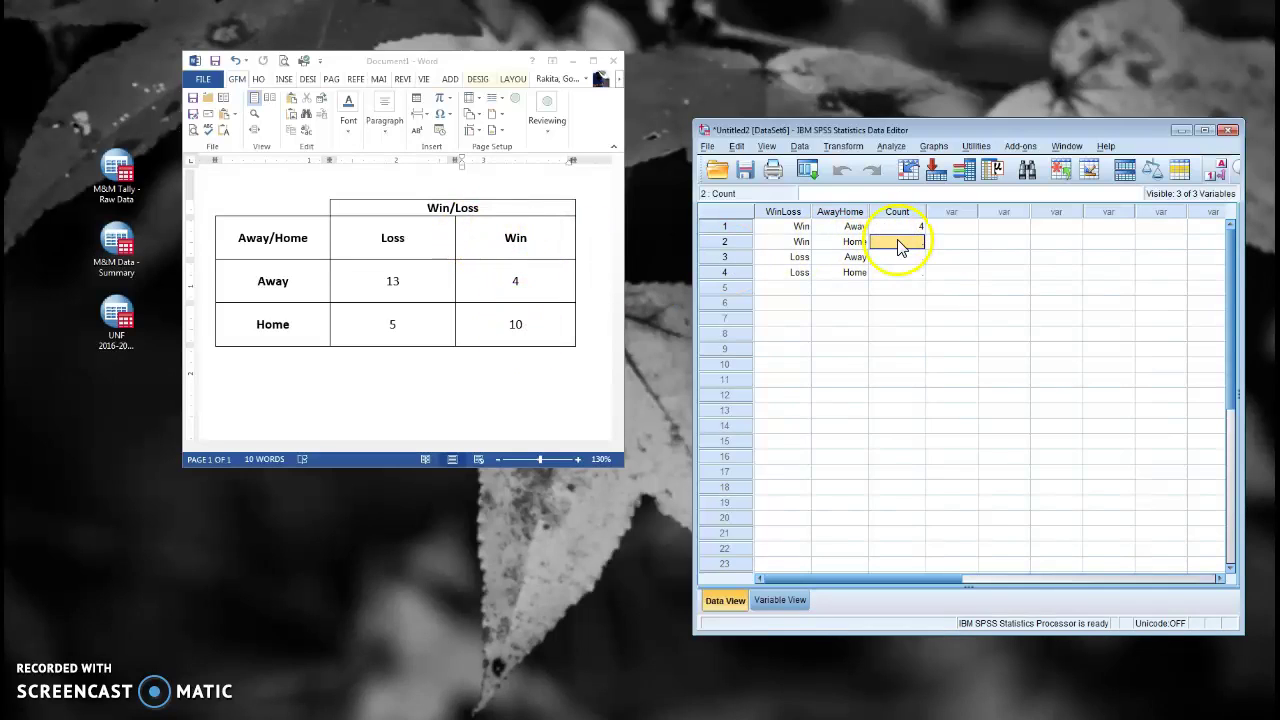
text(10)
key(Return)
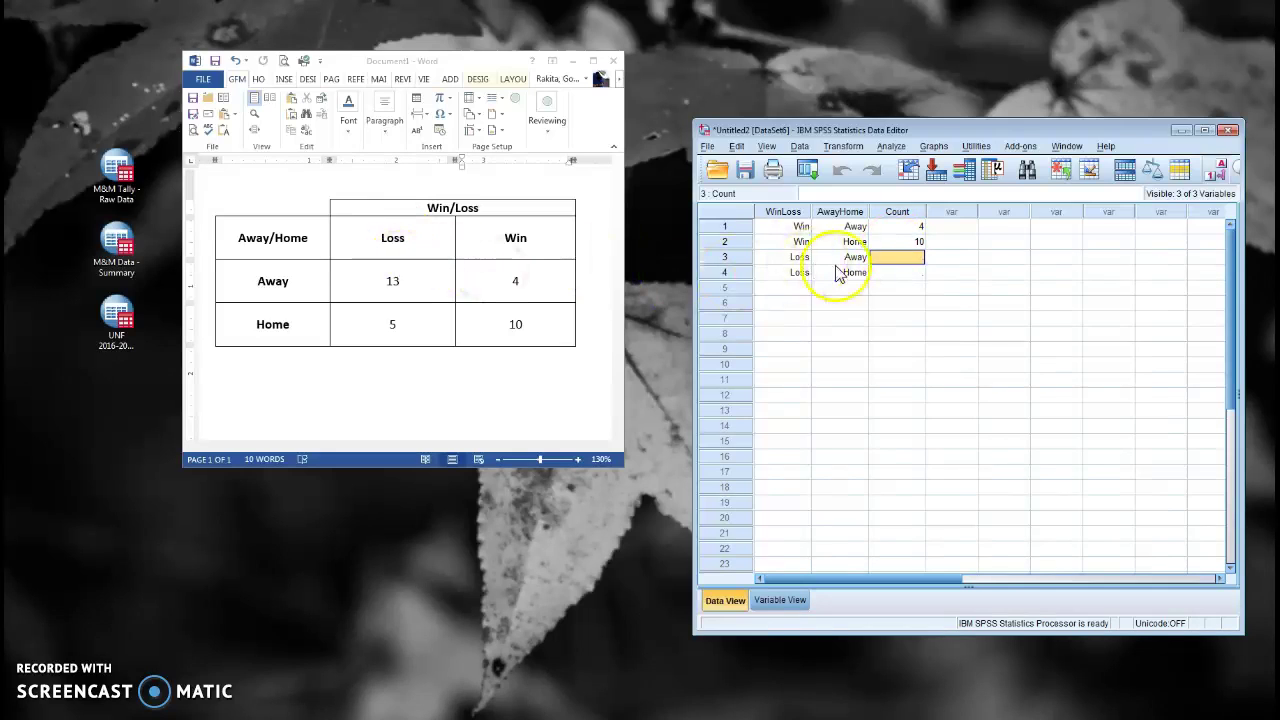
text(13)
click(907, 278)
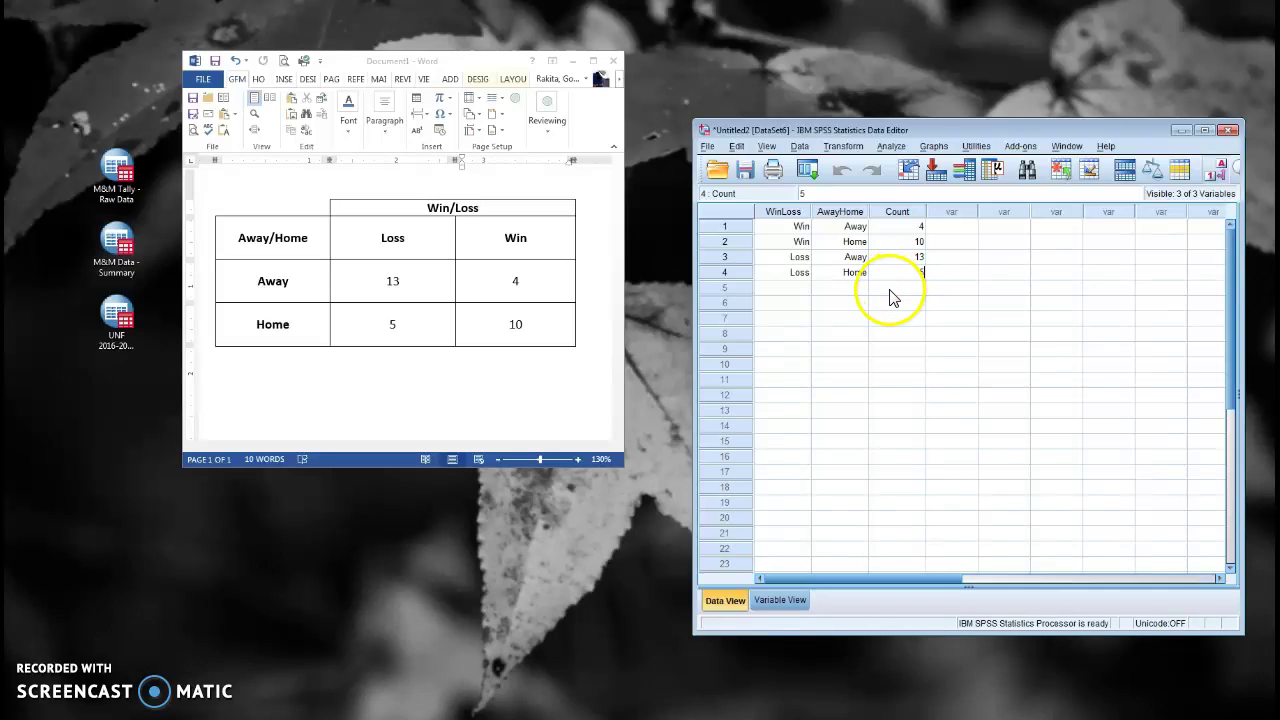
click(890, 290)
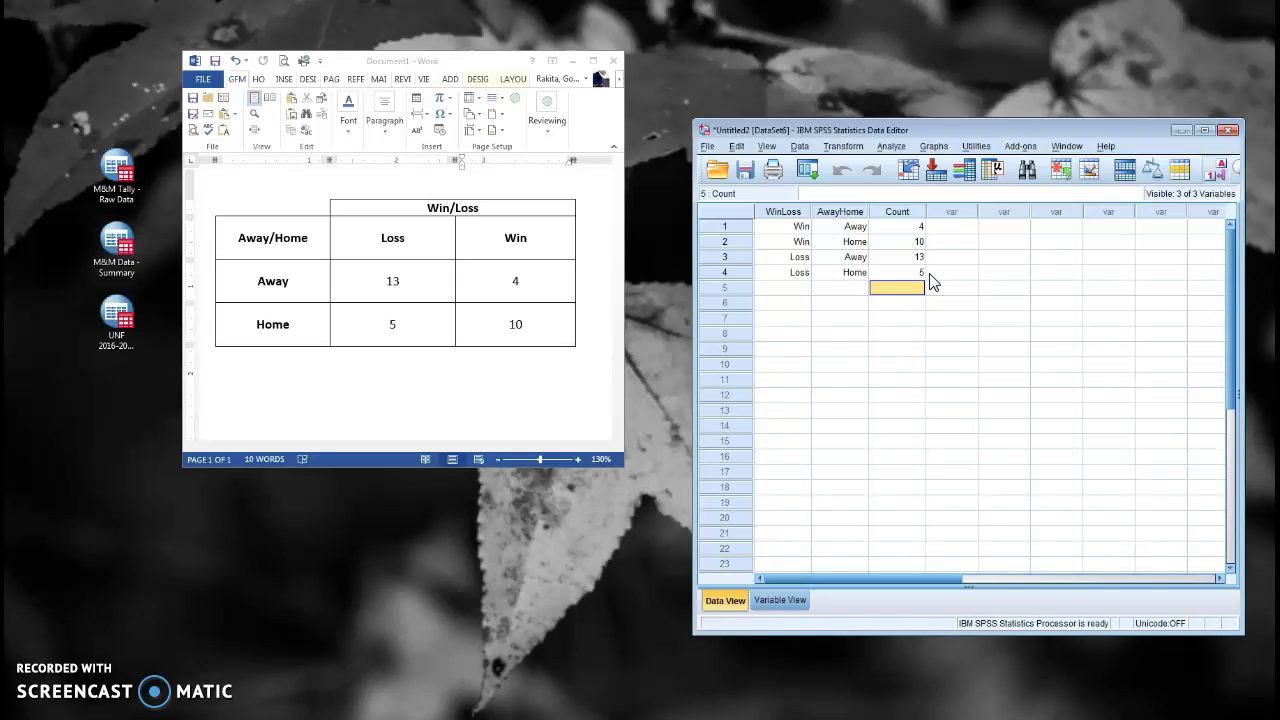
- Use Data > Weight Cases to weight cases by Count as the frequency variable
click(800, 147)
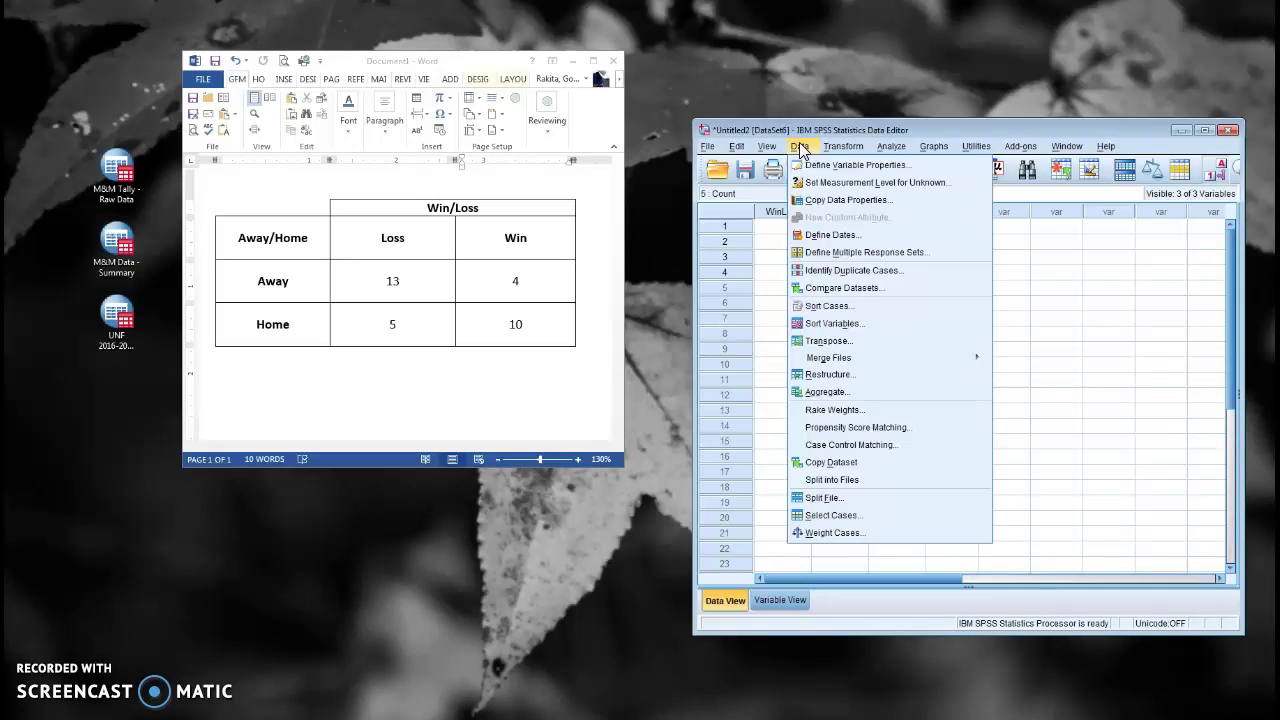
click(824, 535)
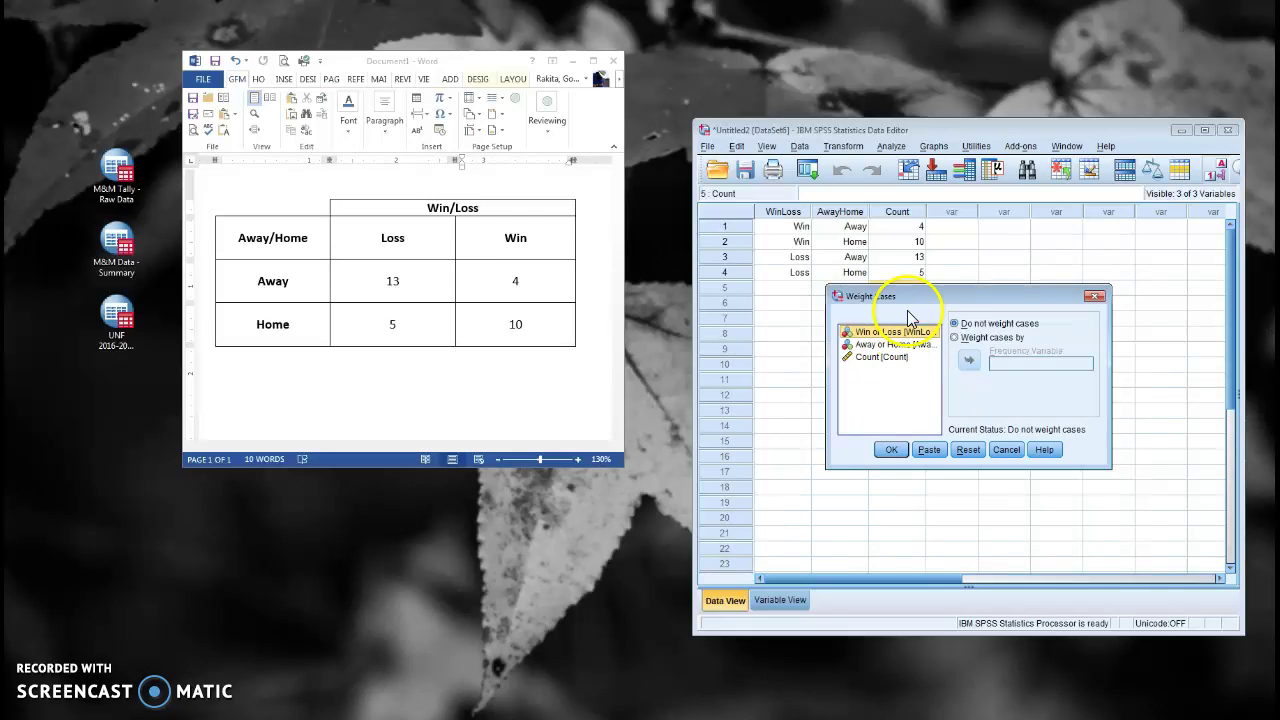
drag(921, 296, 910, 314)
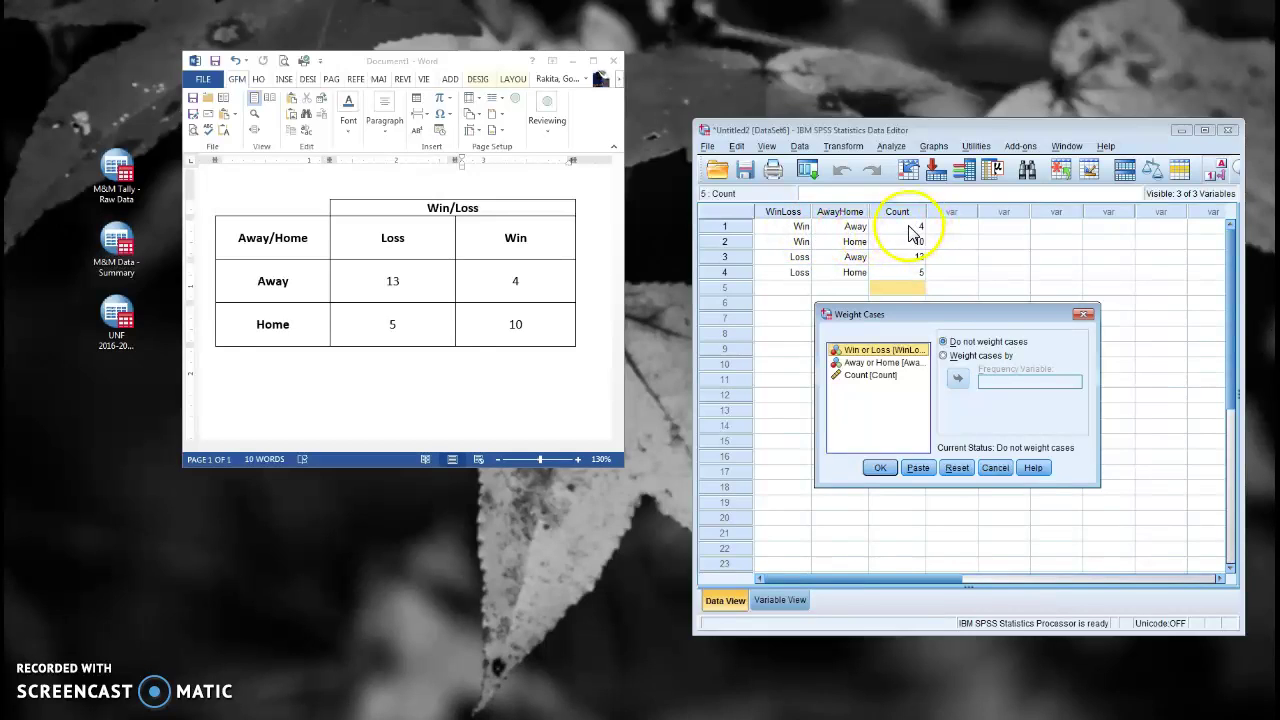
click(867, 378)
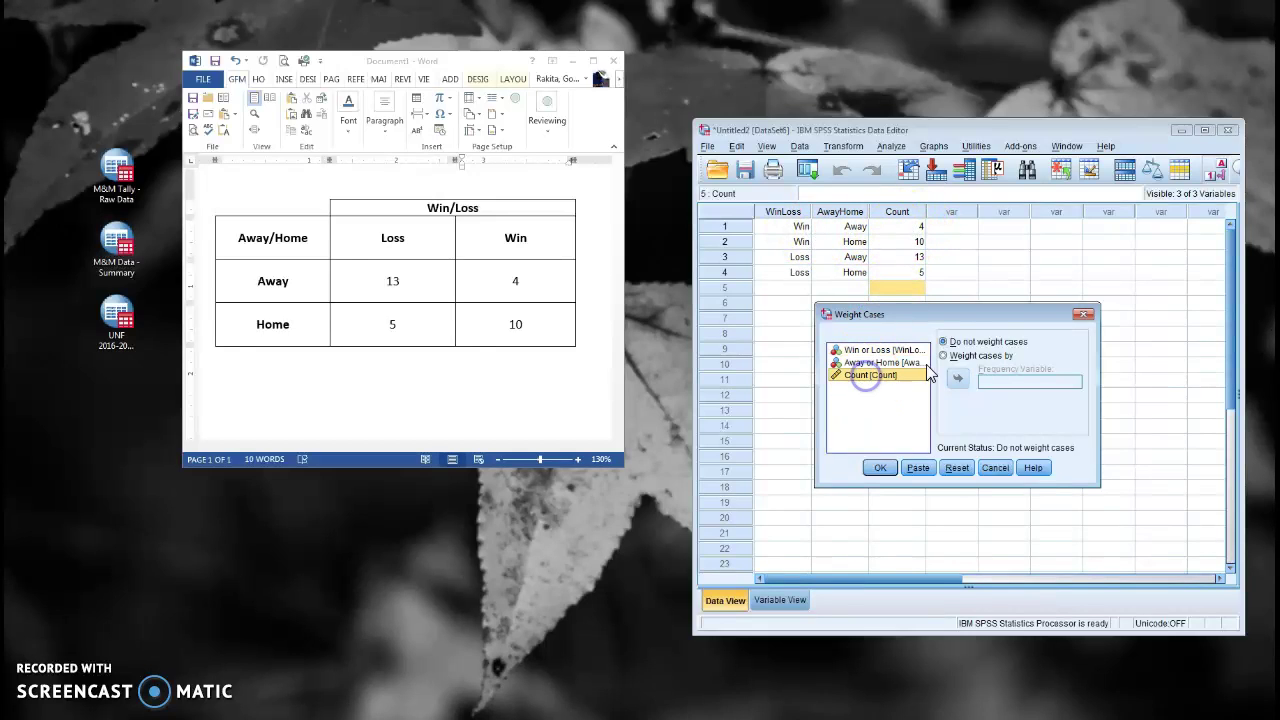
click(943, 355)
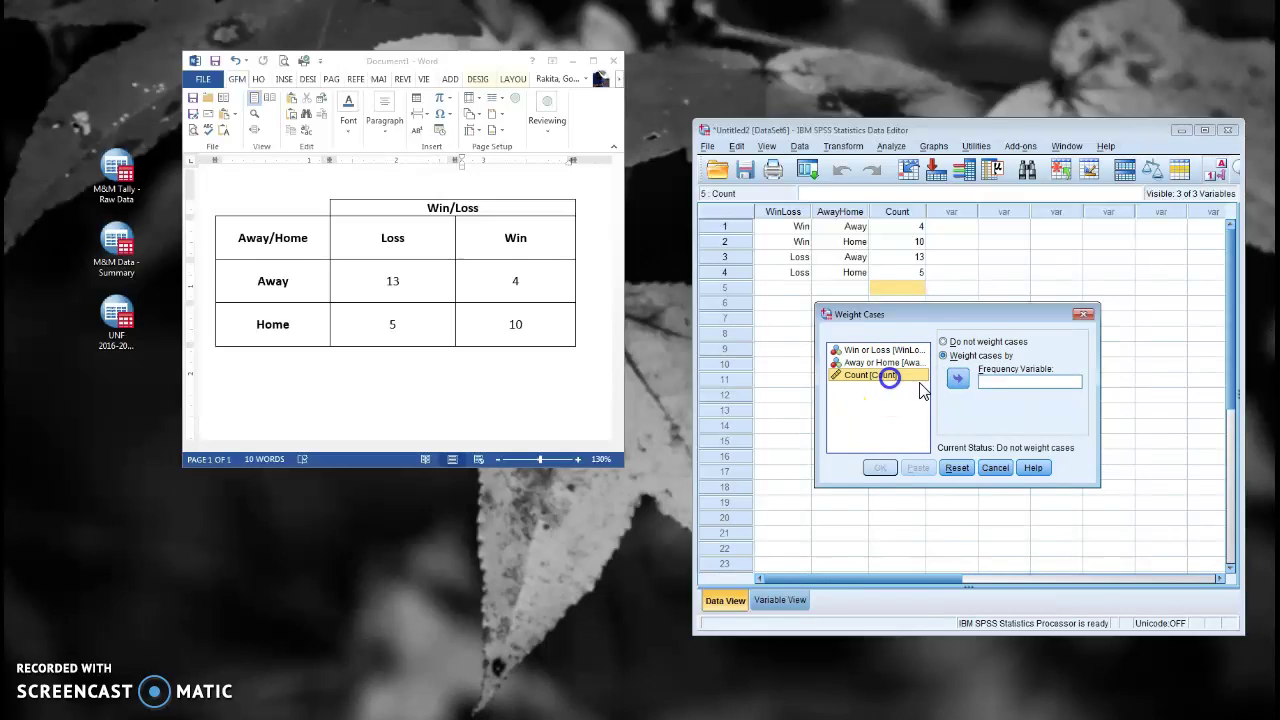
click(956, 380)
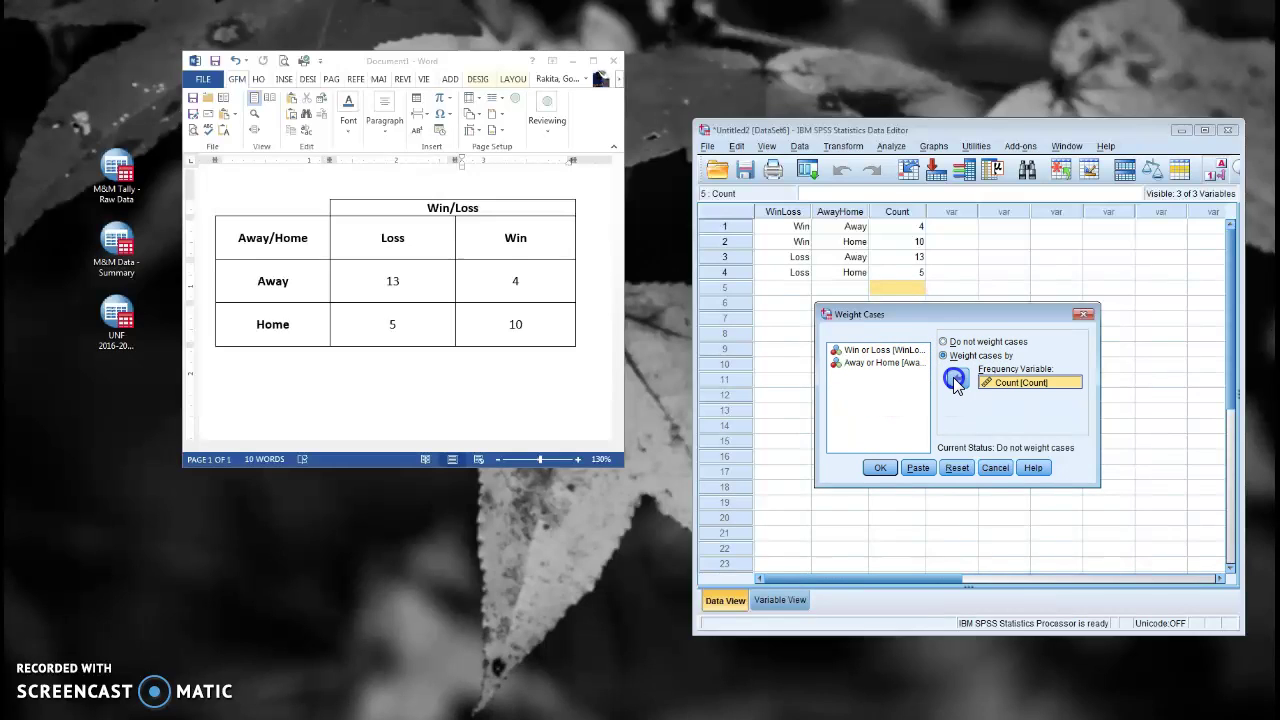
click(877, 462)
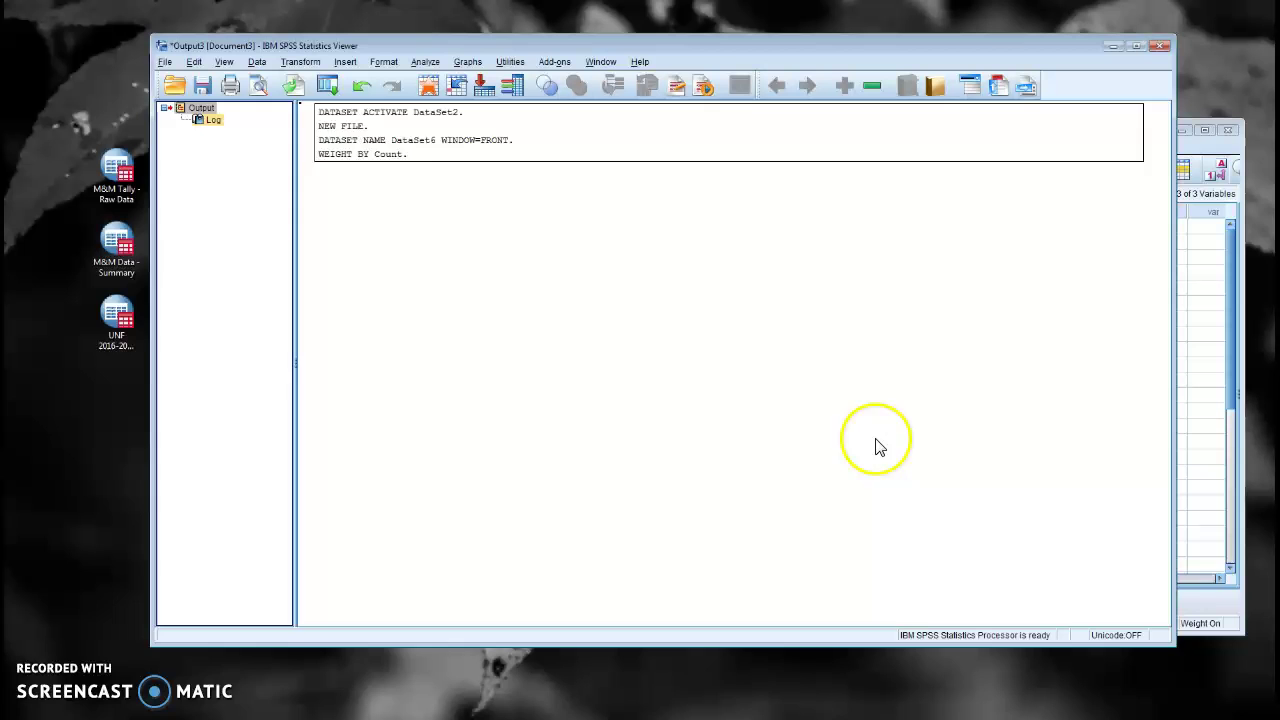
- Minimize the Output Viewer, then move the Data Editor left and resize it larger
click(398, 163)
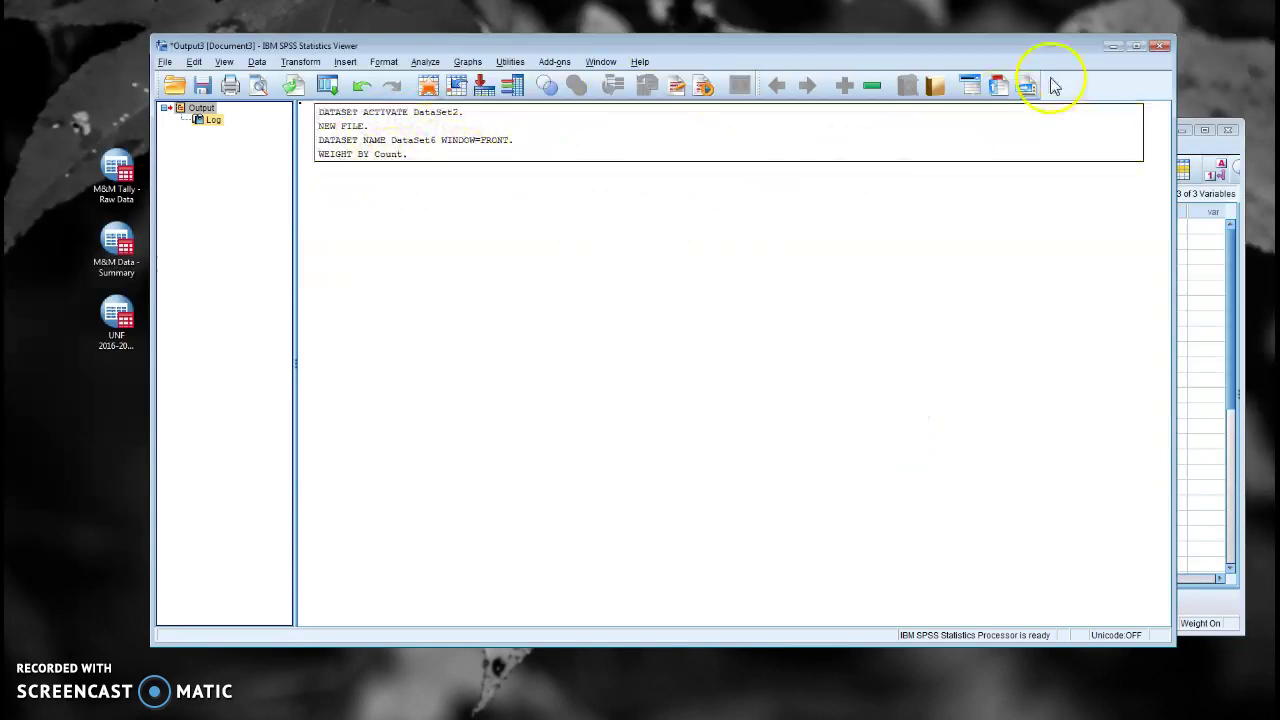
click(1114, 47)
drag(1045, 58, 542, 40)
drag(741, 540, 1124, 601)
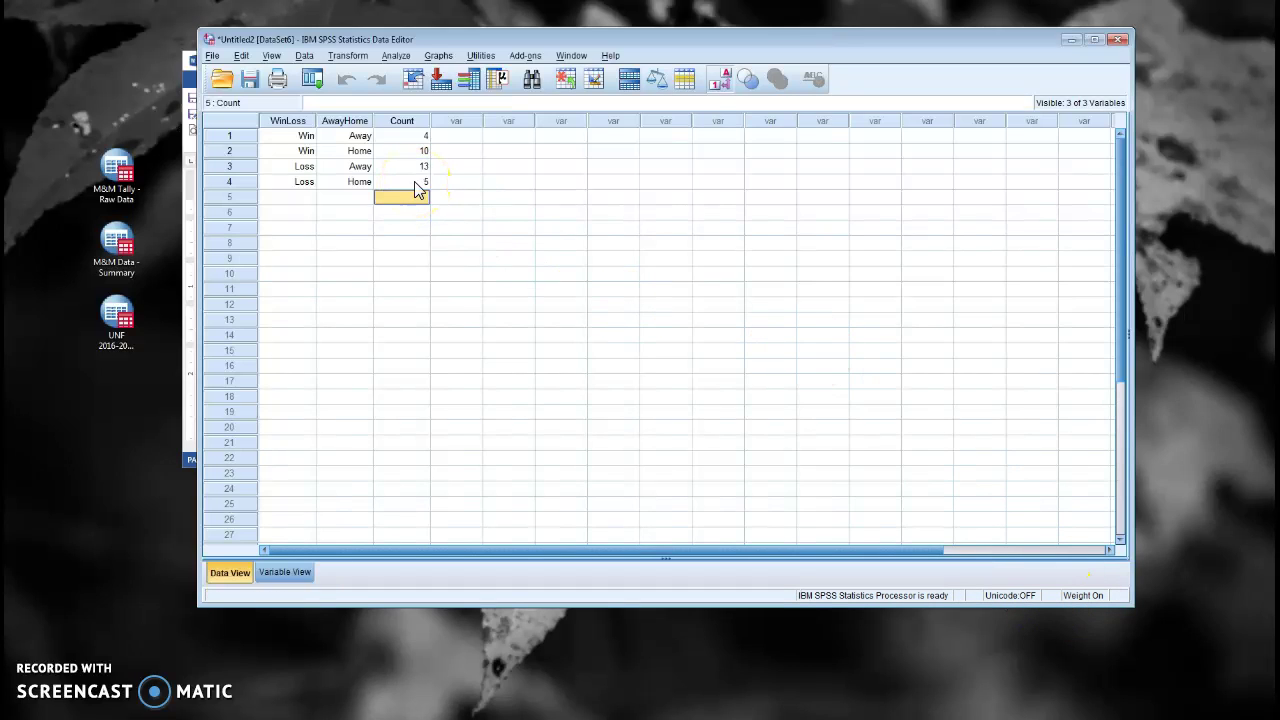
- Set up Crosstabs with WinLoss in Rows and AwayHome in Columns
click(396, 55)
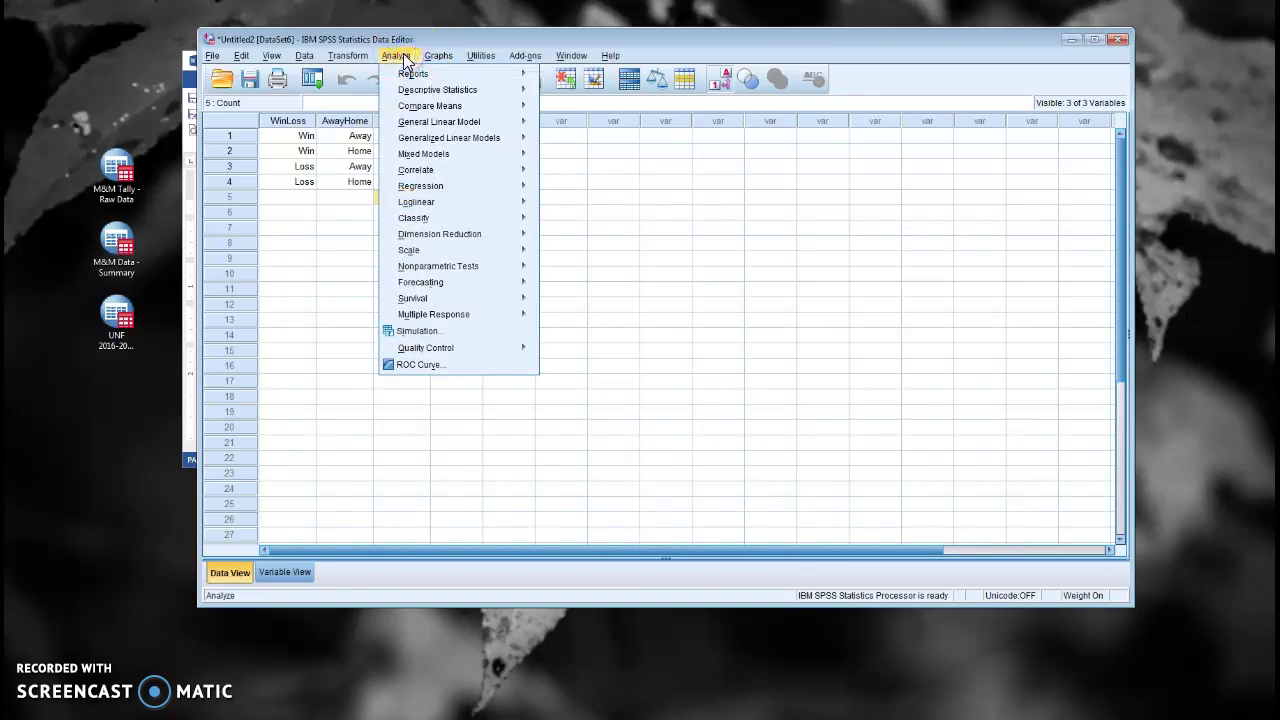
mouse_move(415, 90)
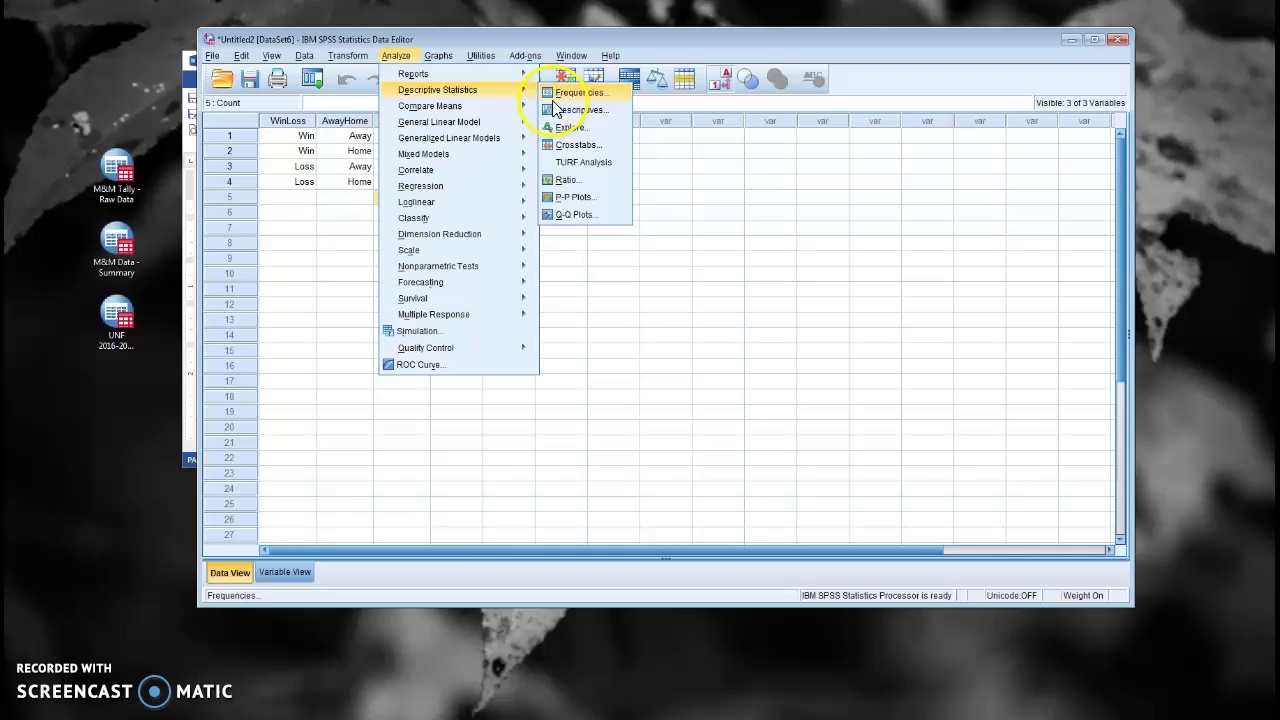
click(578, 146)
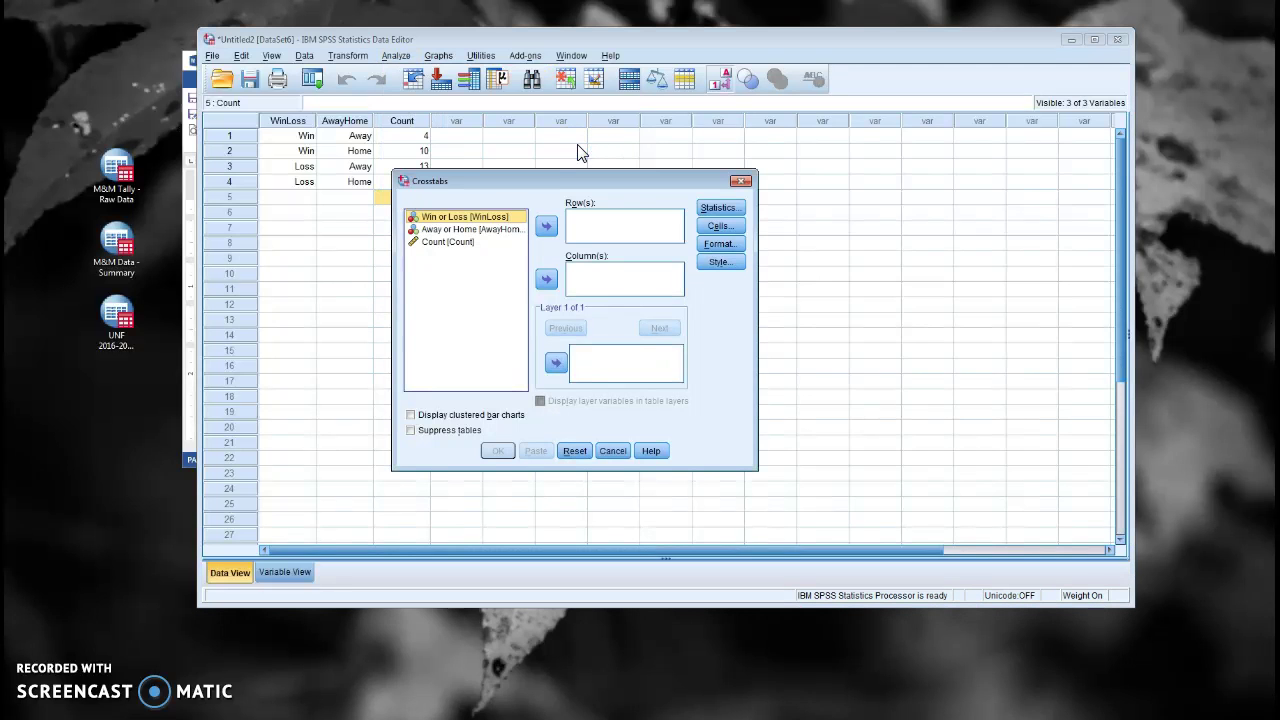
click(546, 225)
click(493, 220)
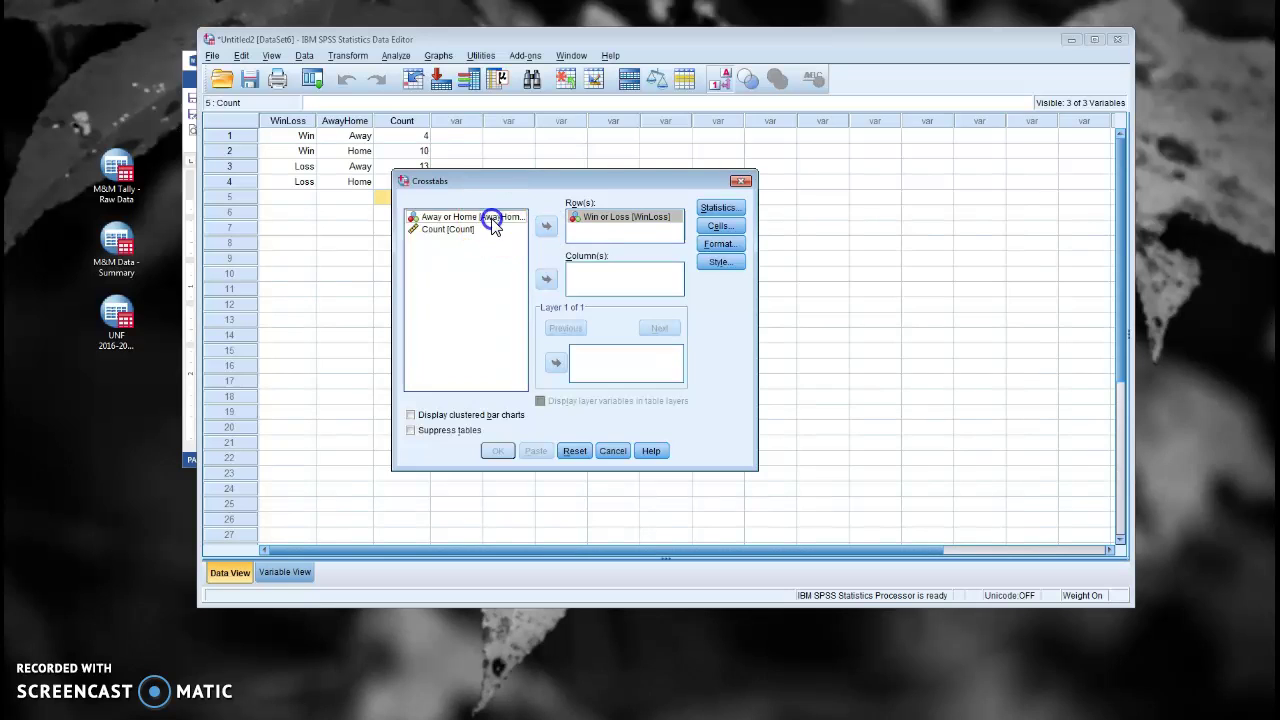
click(546, 279)
- Request chi-square, expected counts and adjusted standardized residuals, then run the crosstab
click(720, 207)
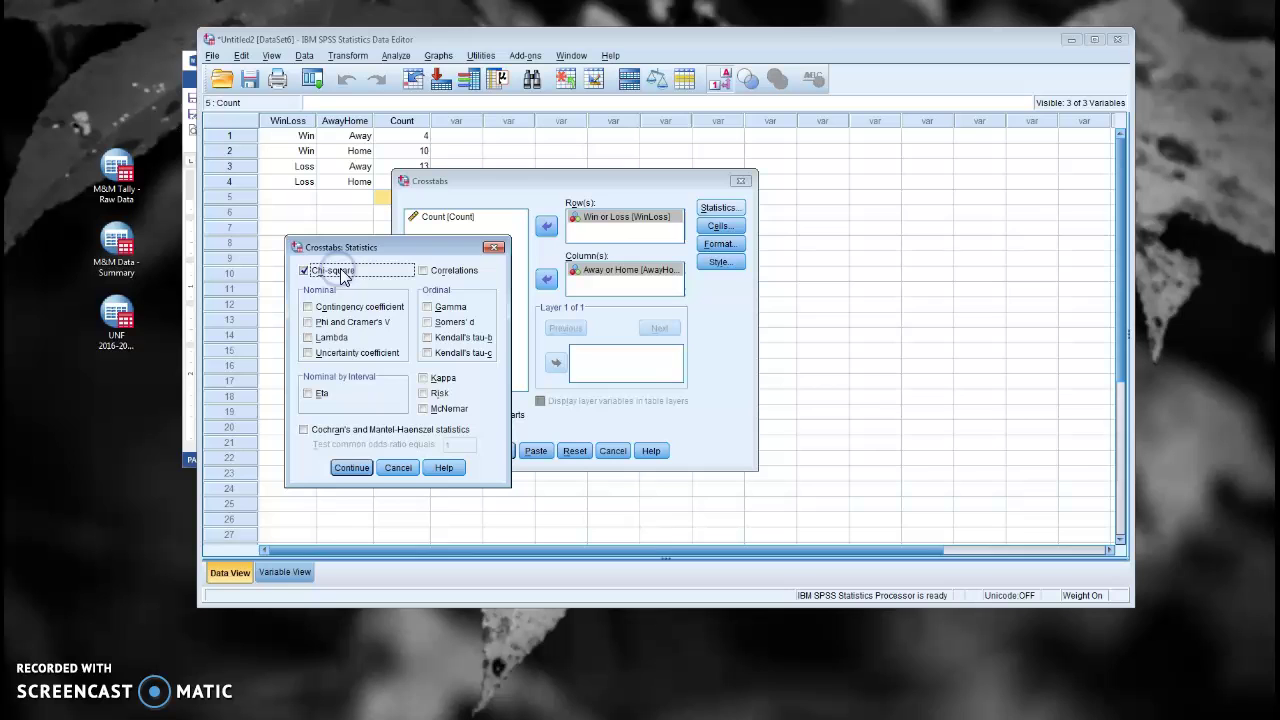
click(351, 467)
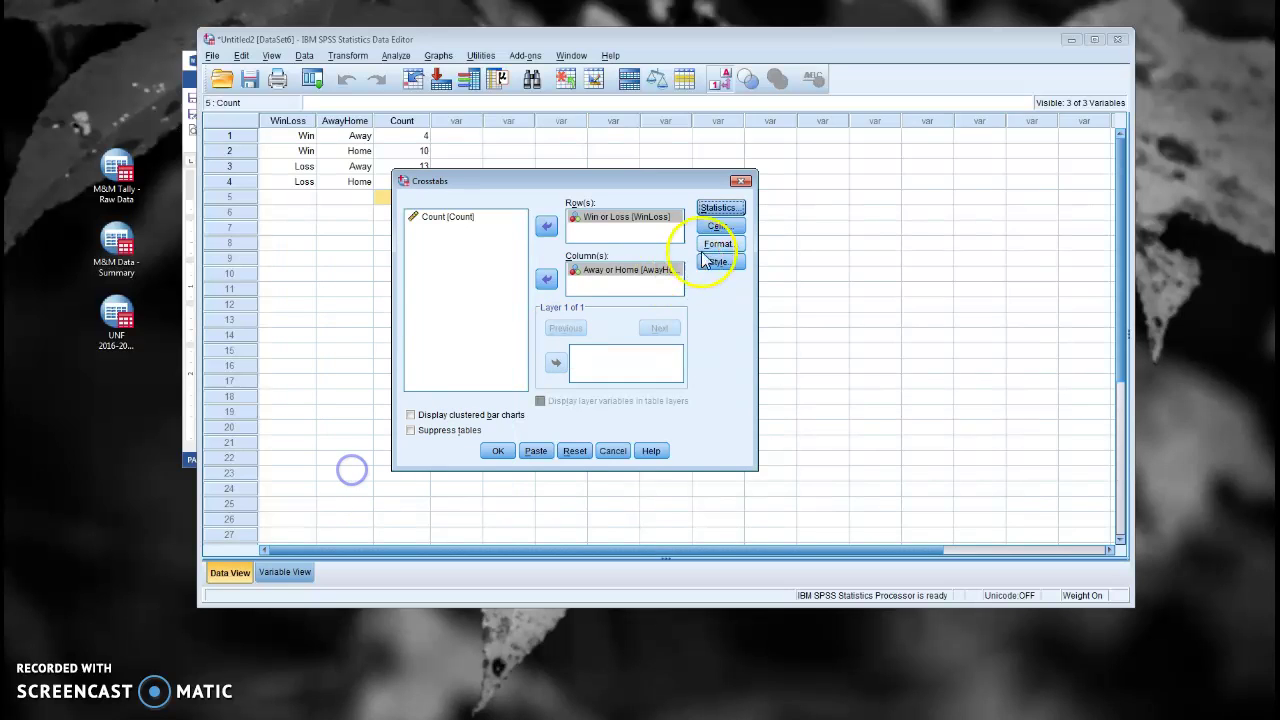
click(720, 226)
click(305, 297)
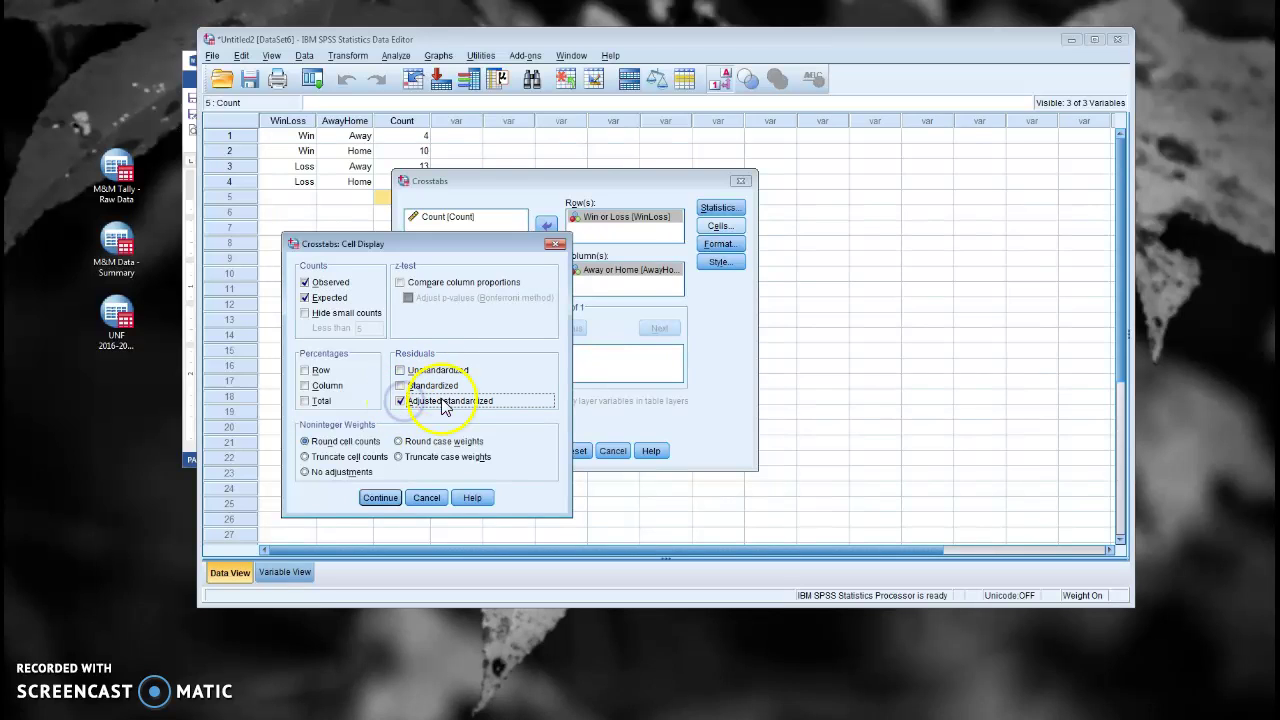
click(380, 497)
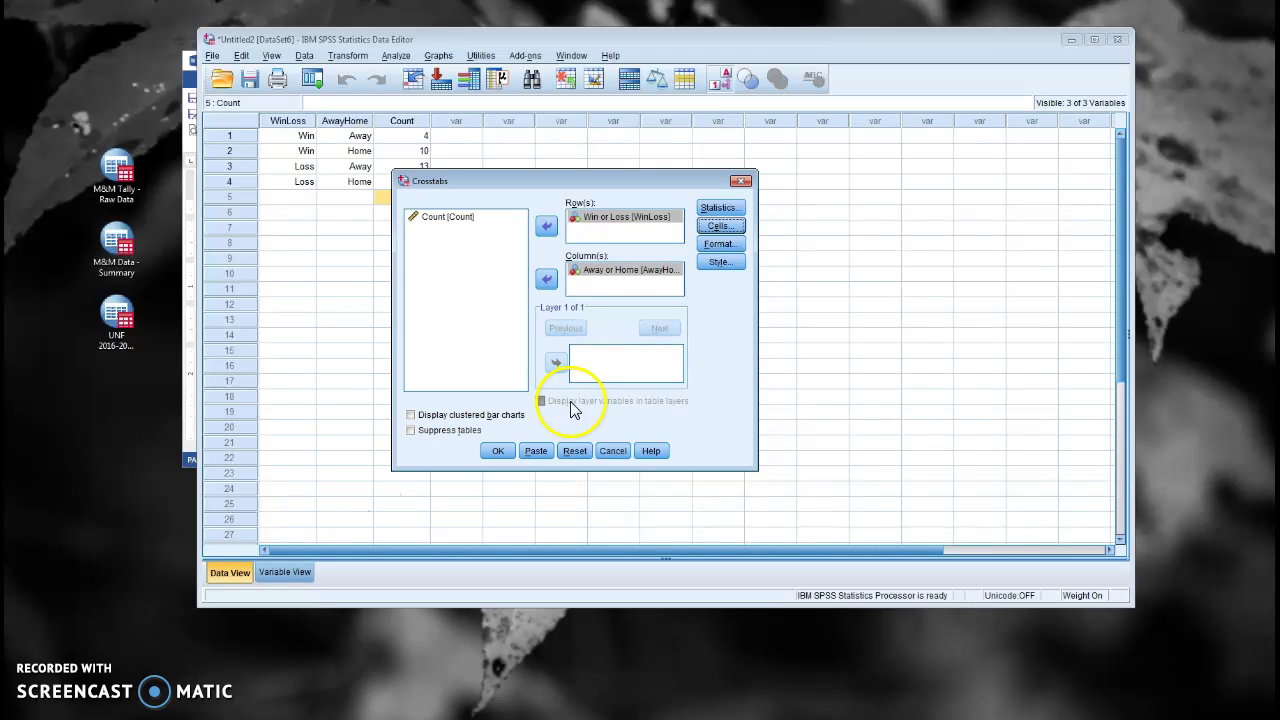
click(500, 453)
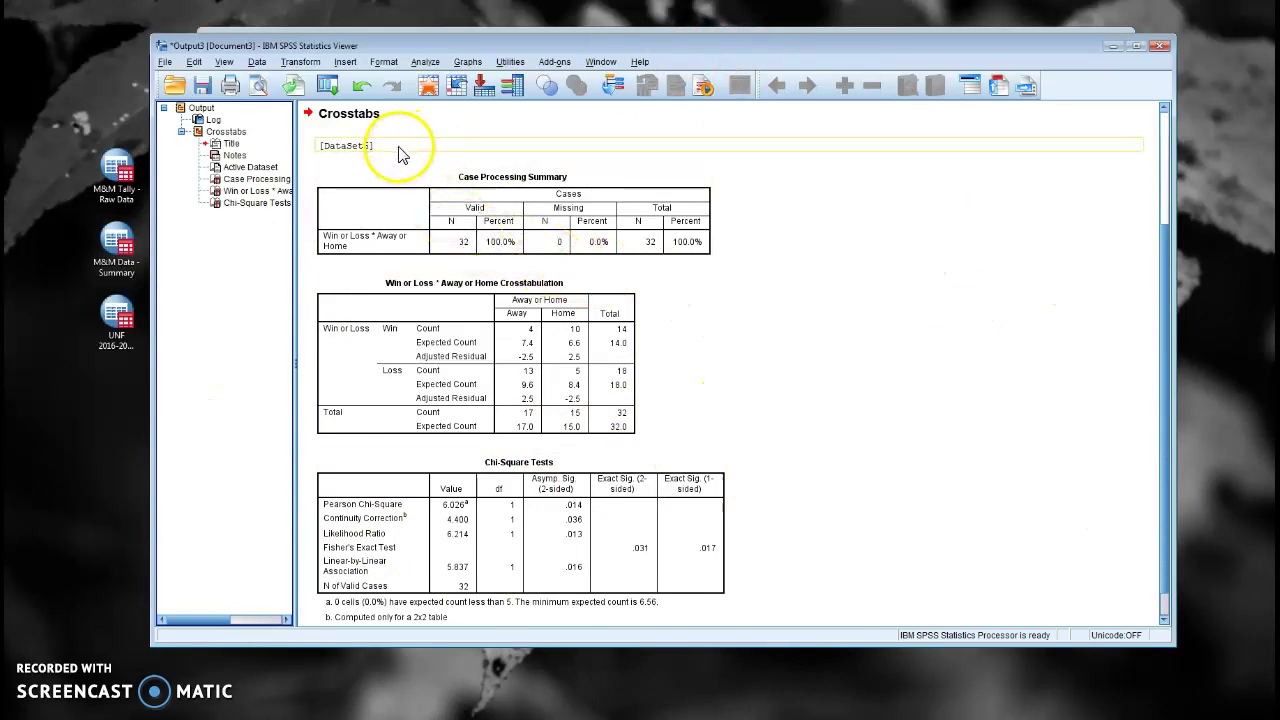
click(464, 256)
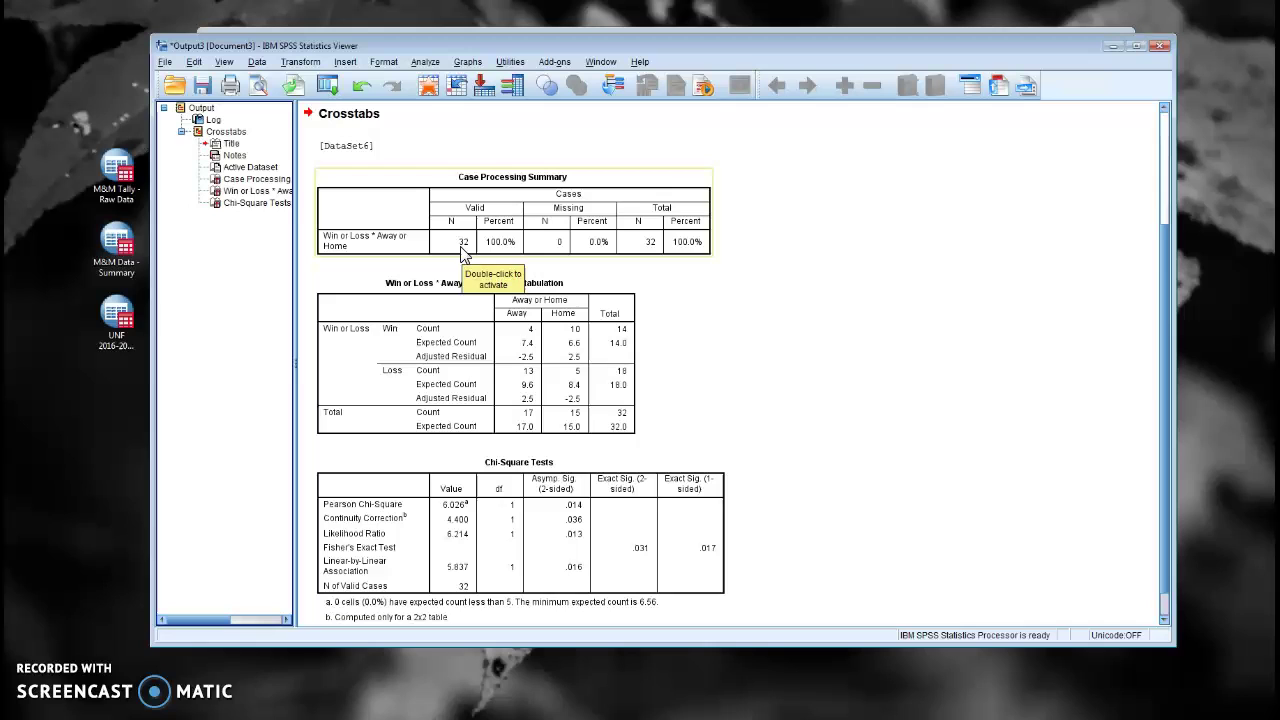
click(640, 318)
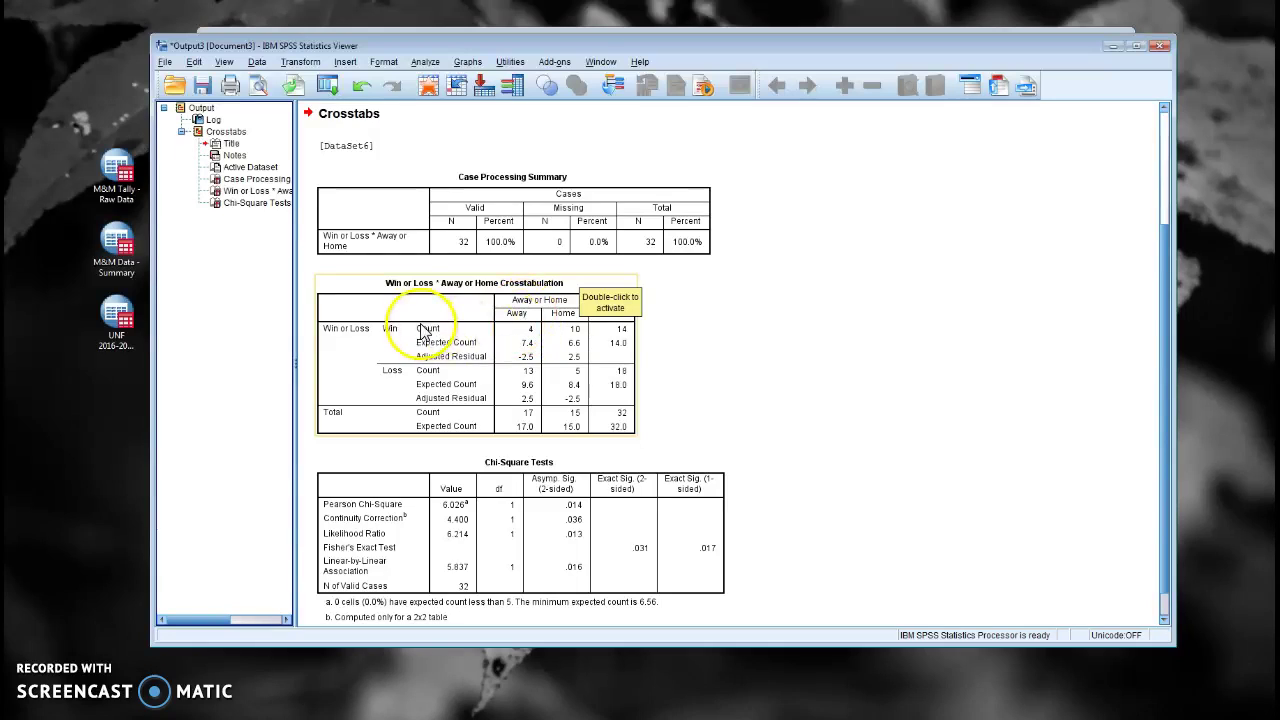
- Move the Output Viewer down-right and the Word window up-left, keeping the Viewer in front
drag(572, 52, 747, 73)
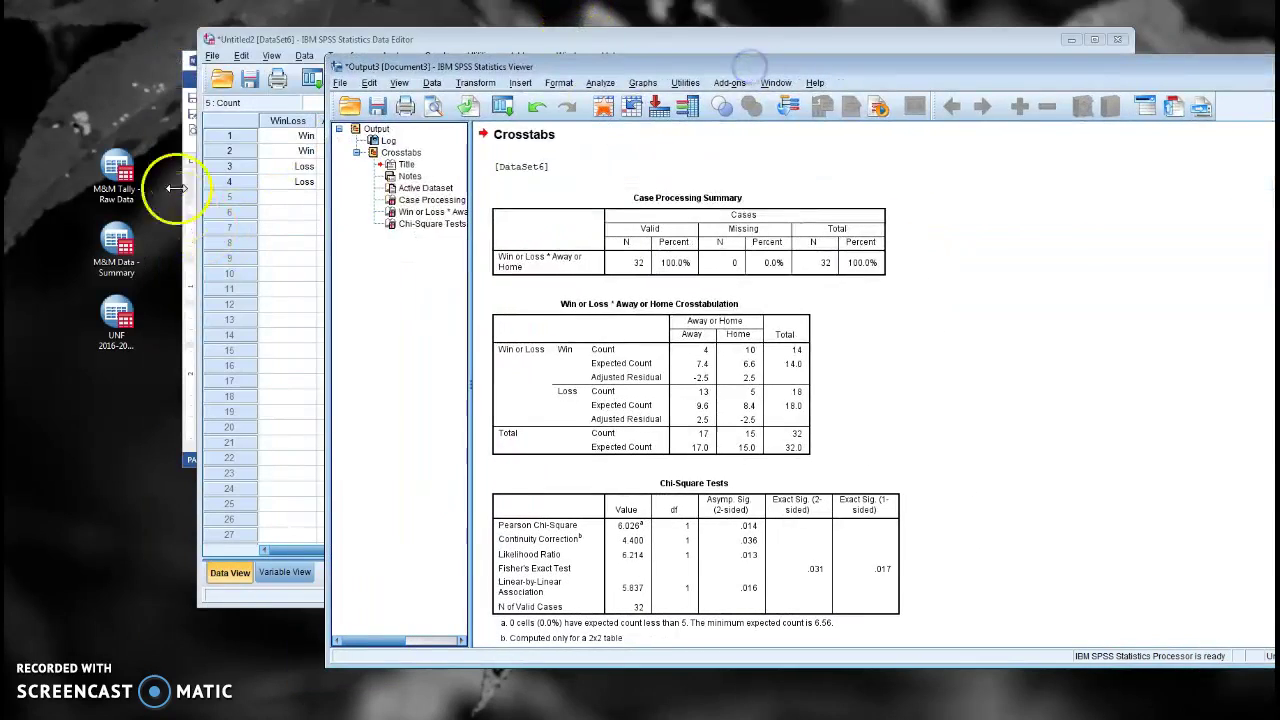
click(186, 125)
drag(343, 50, 206, 93)
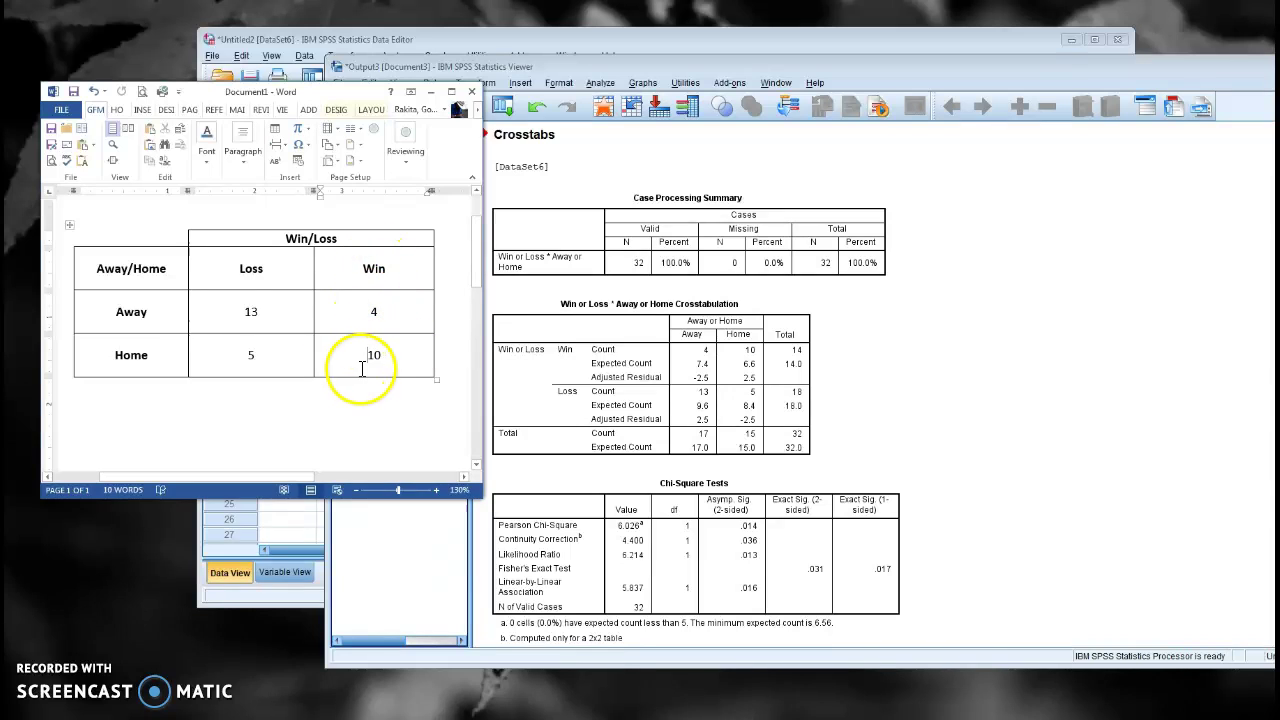
click(1016, 163)
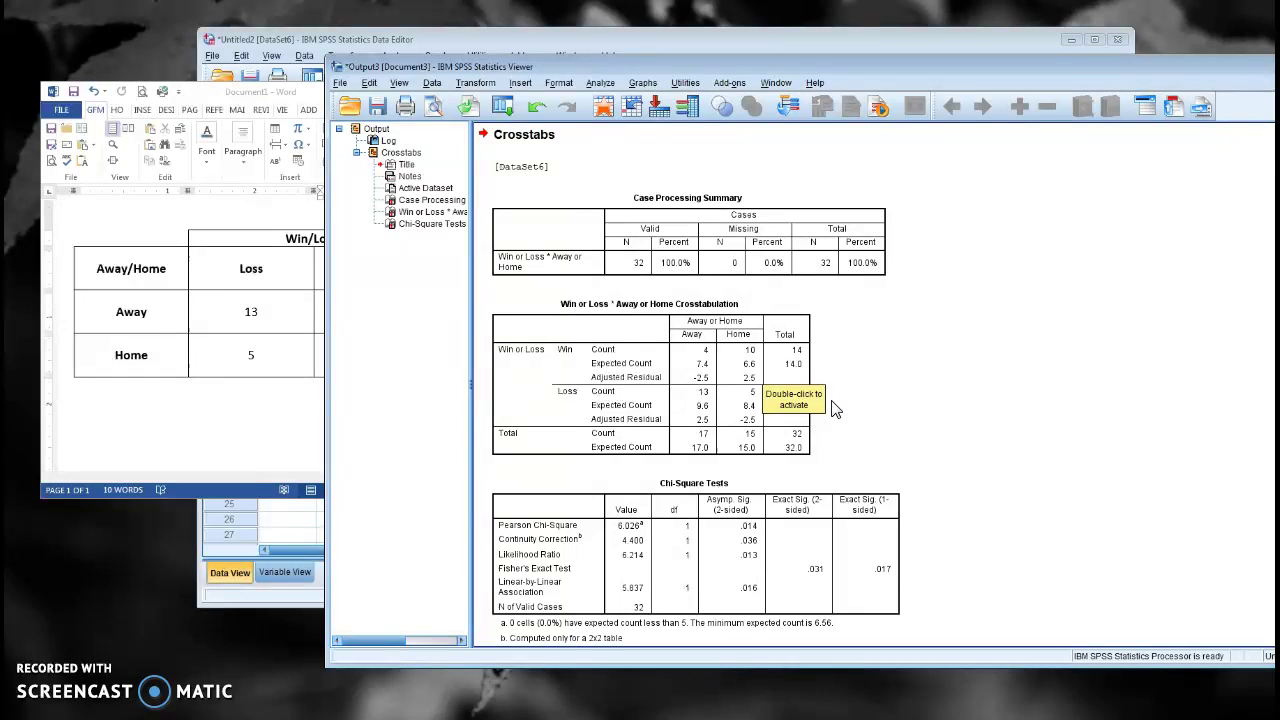
- Place the Word count table beside the Crosstabulation and Chi-Square Tests tables in the Viewer
click(241, 94)
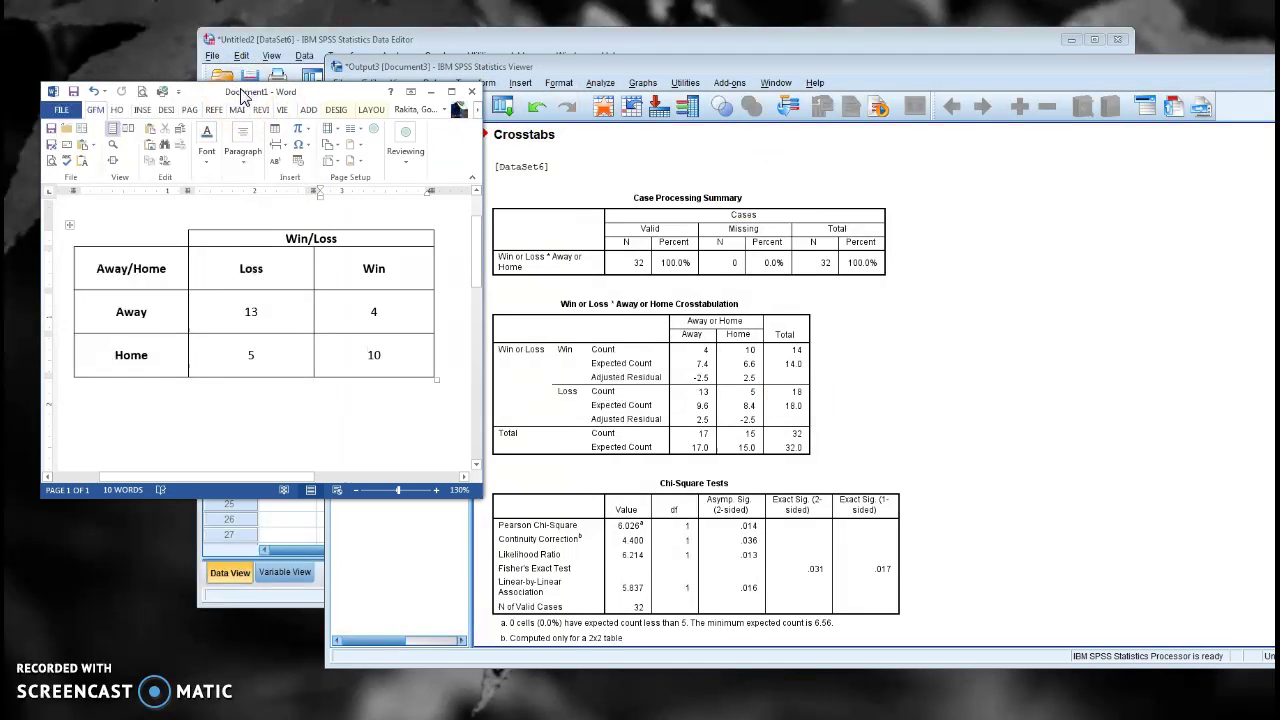
click(955, 343)
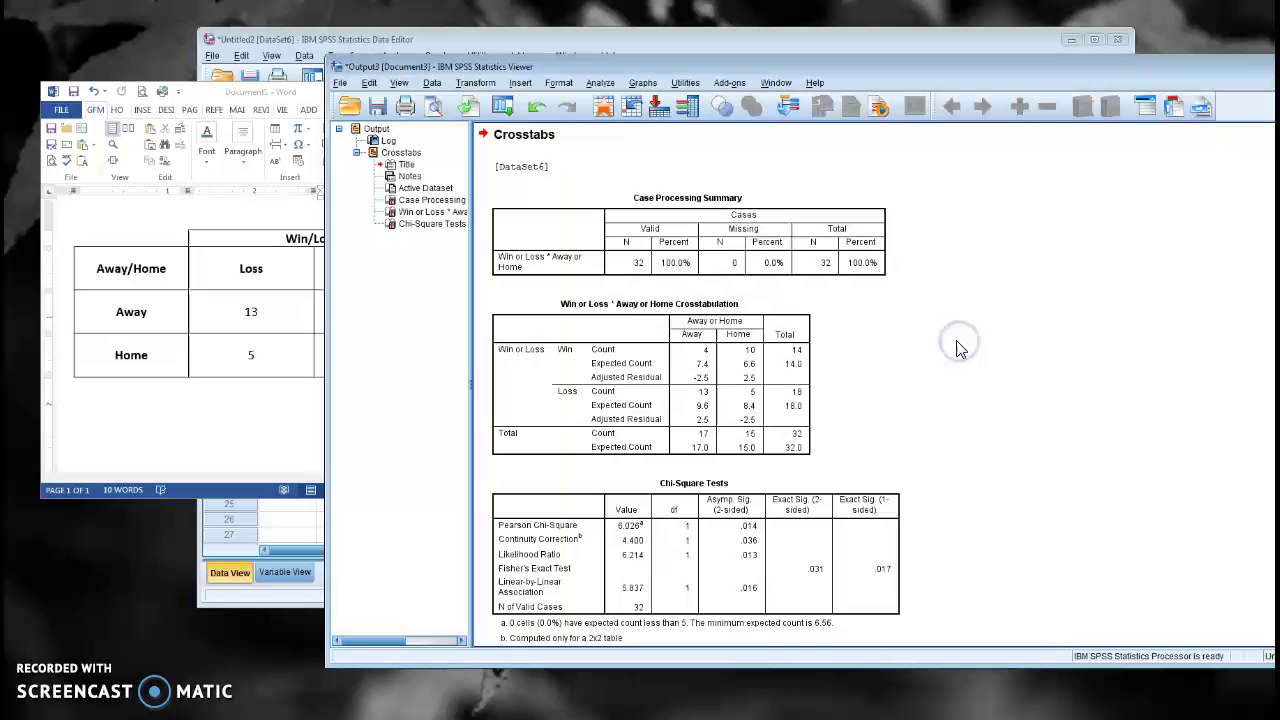
click(727, 297)
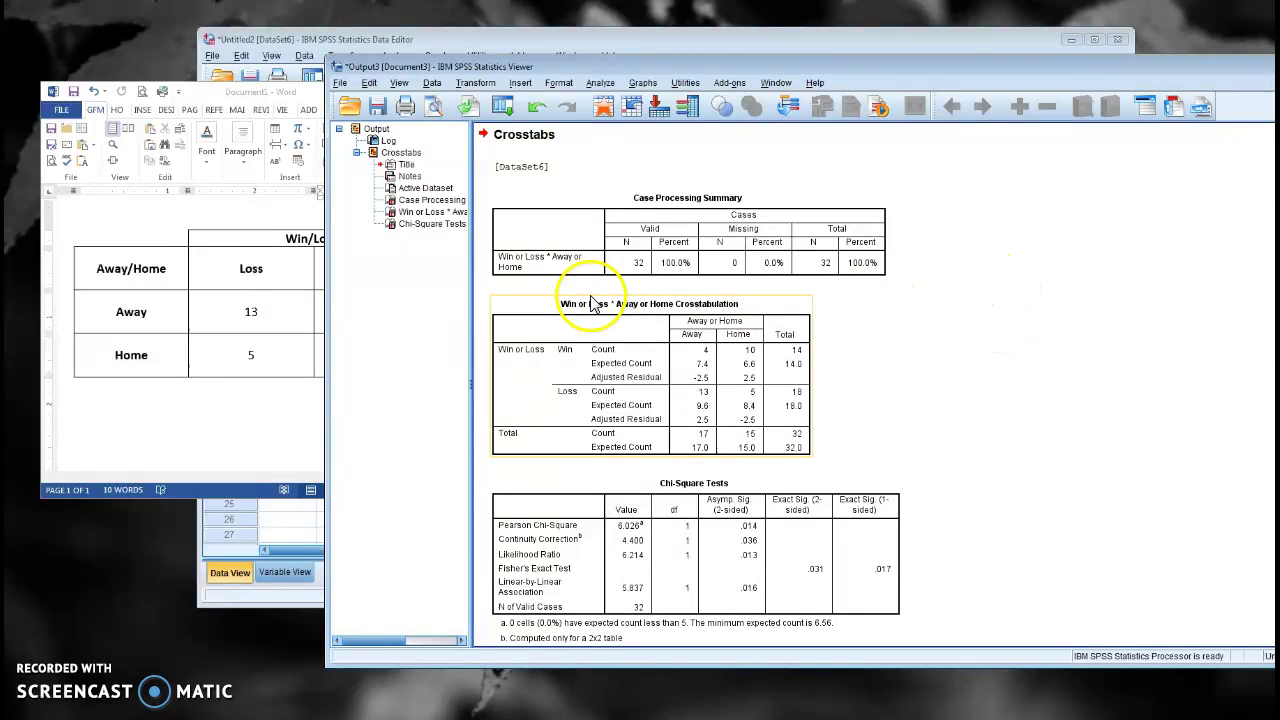
drag(215, 91, 320, 93)
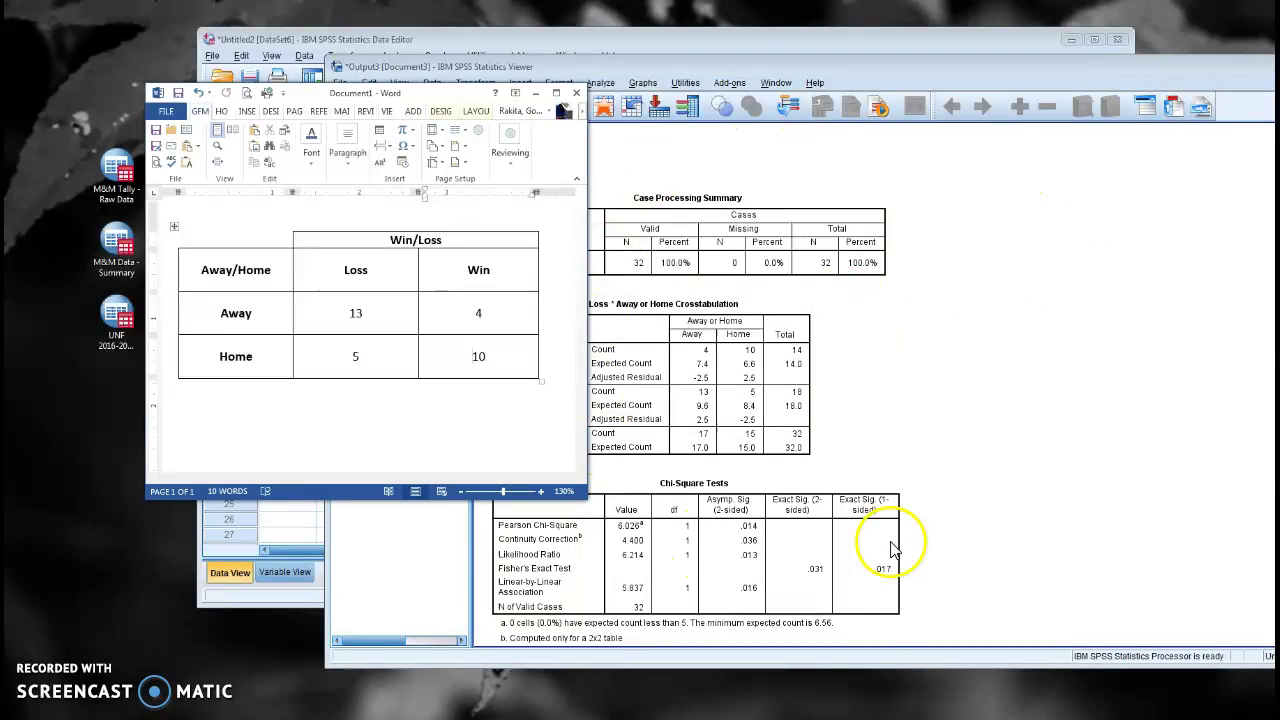
click(771, 614)
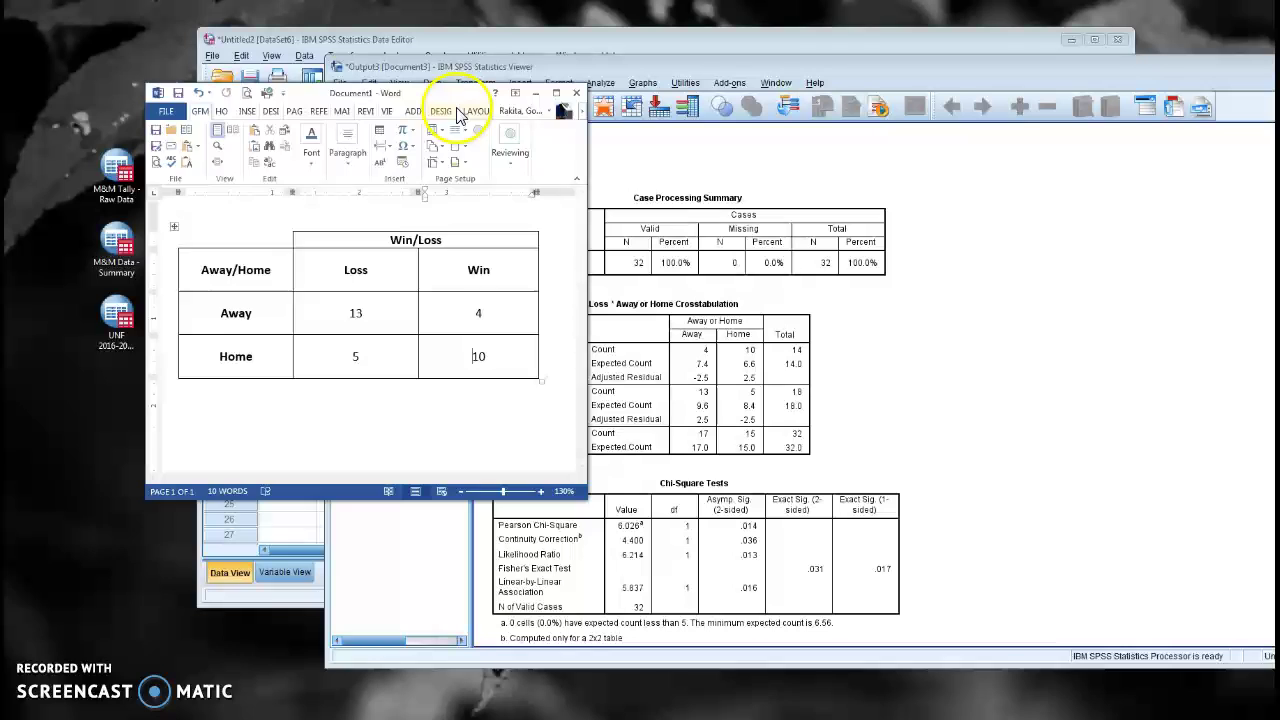
drag(443, 88, 369, 129)
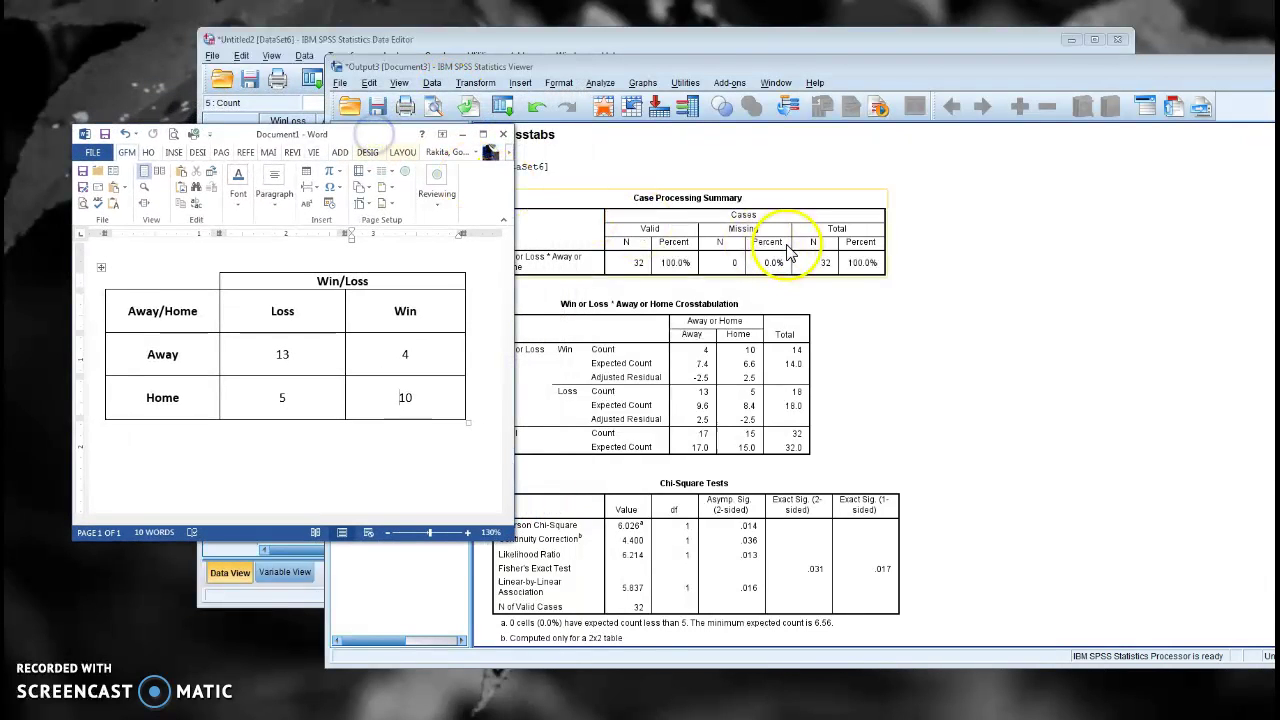